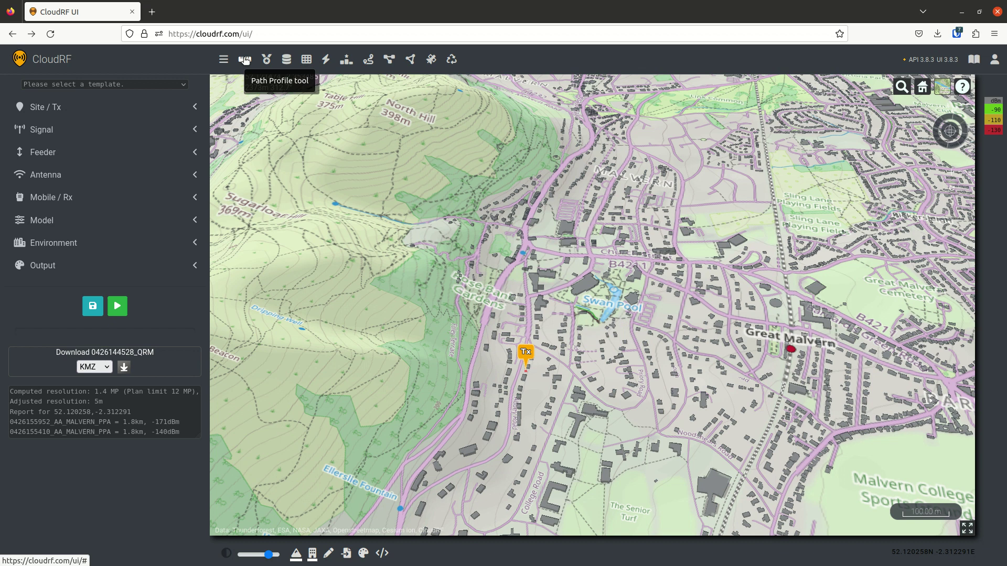
Start a Path Profile link from the Tx site, check the Tx and Rx settings, and zoom toward Great Malvern
click(245, 60)
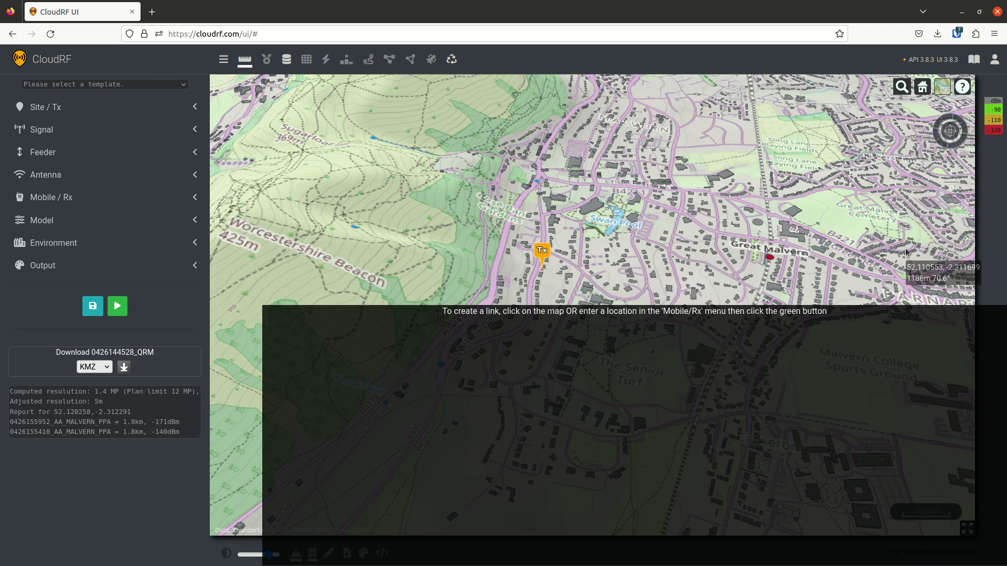
click(109, 109)
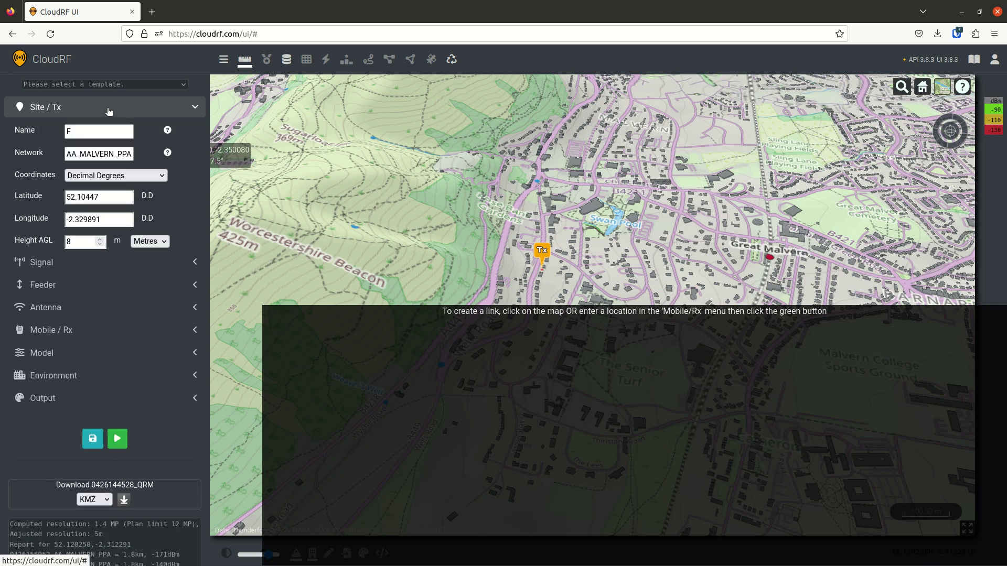
click(109, 111)
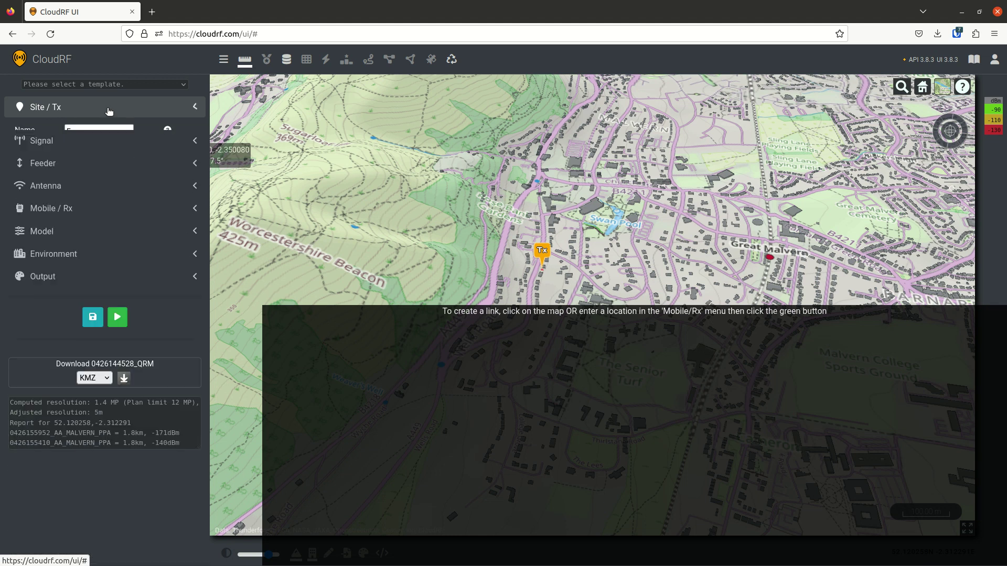
click(100, 198)
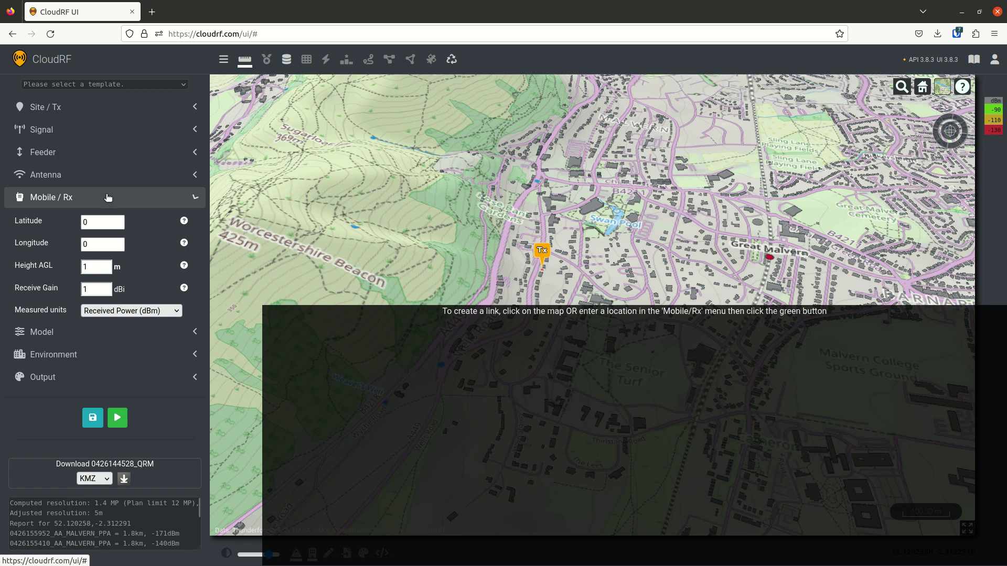
click(102, 197)
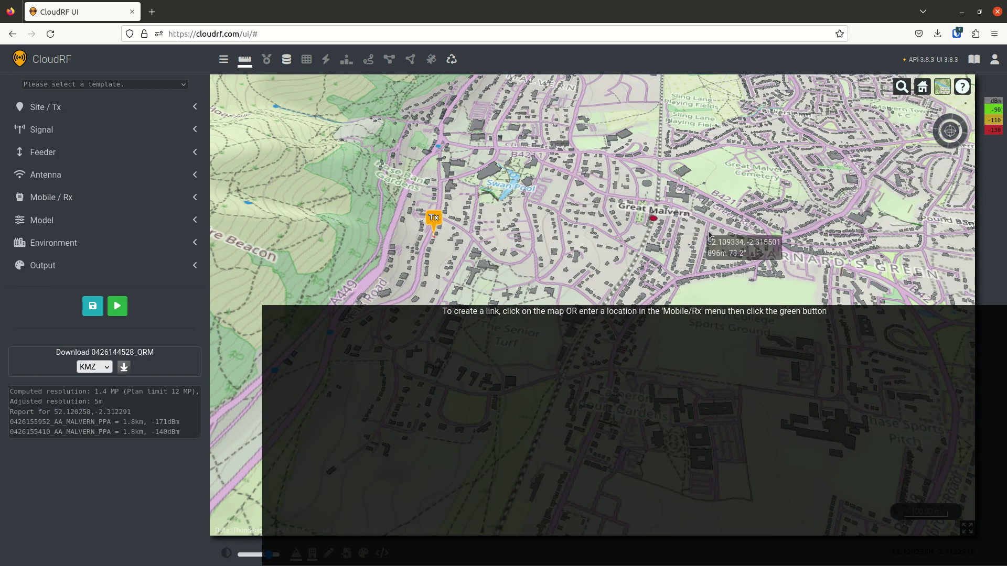
scroll(645, 223, up, 3)
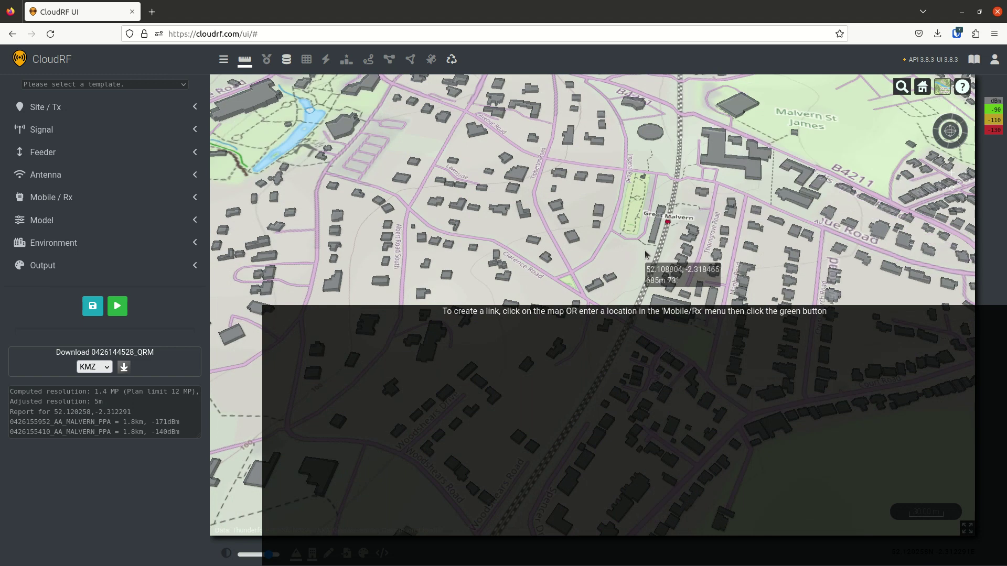
Drop the receiver beside Great Malvern station, giving a 0.683 km profile predicting -81 dBm
click(645, 255)
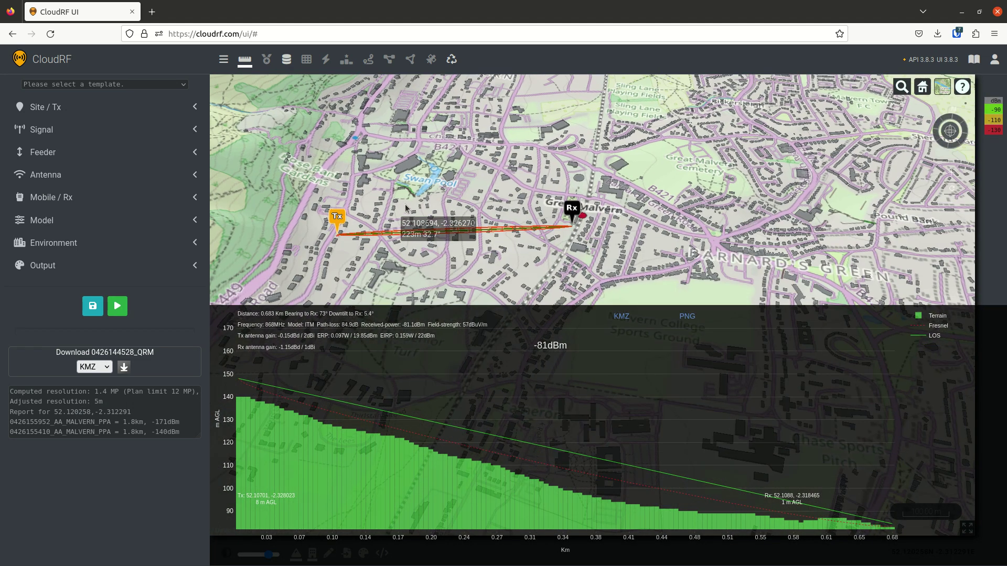
scroll(411, 209, up, 3)
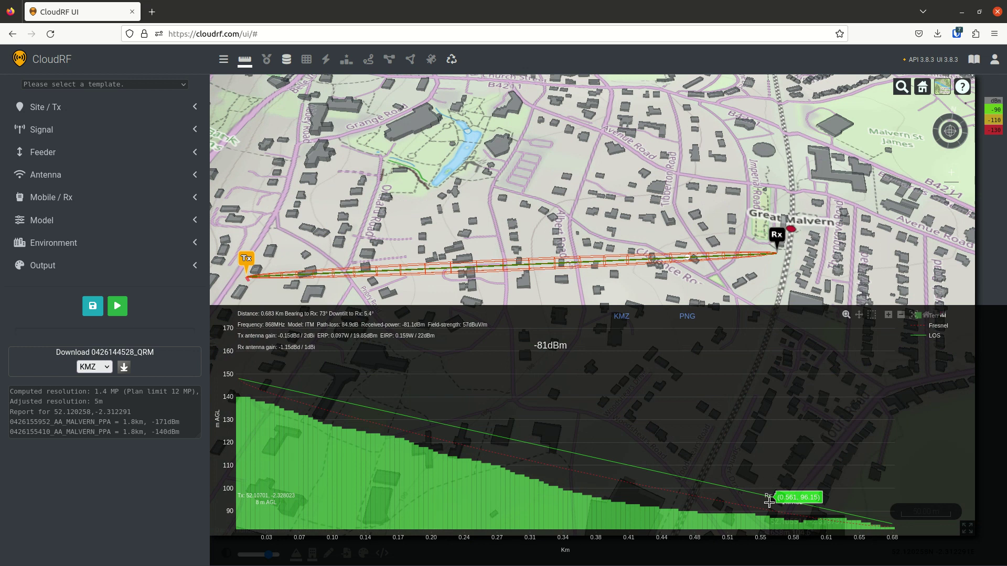
scroll(522, 239, up, 3)
scroll(522, 239, down, 5)
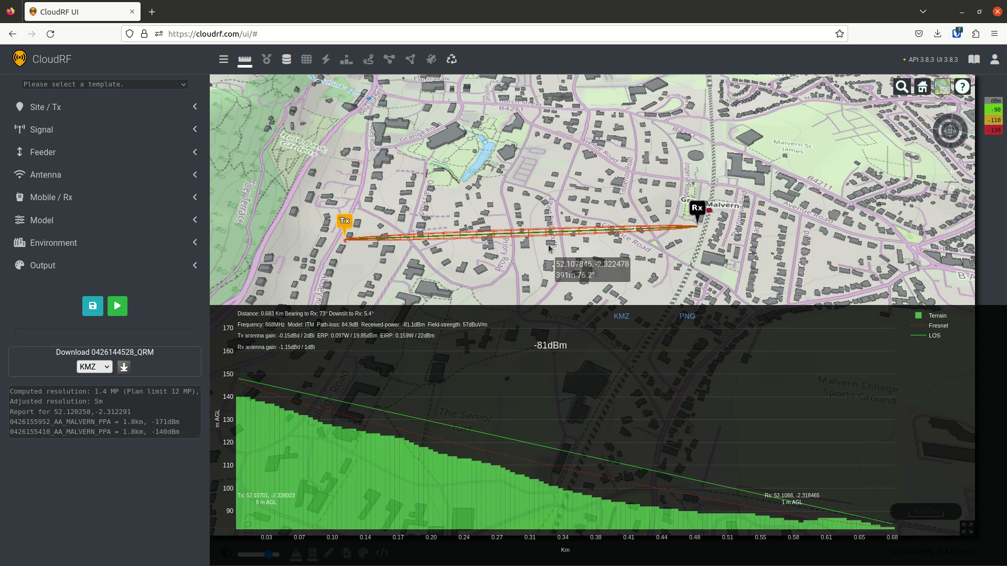
Change Environment elevation data to Surface / DSM and rerun the link, now predicting -114 dBm
click(100, 243)
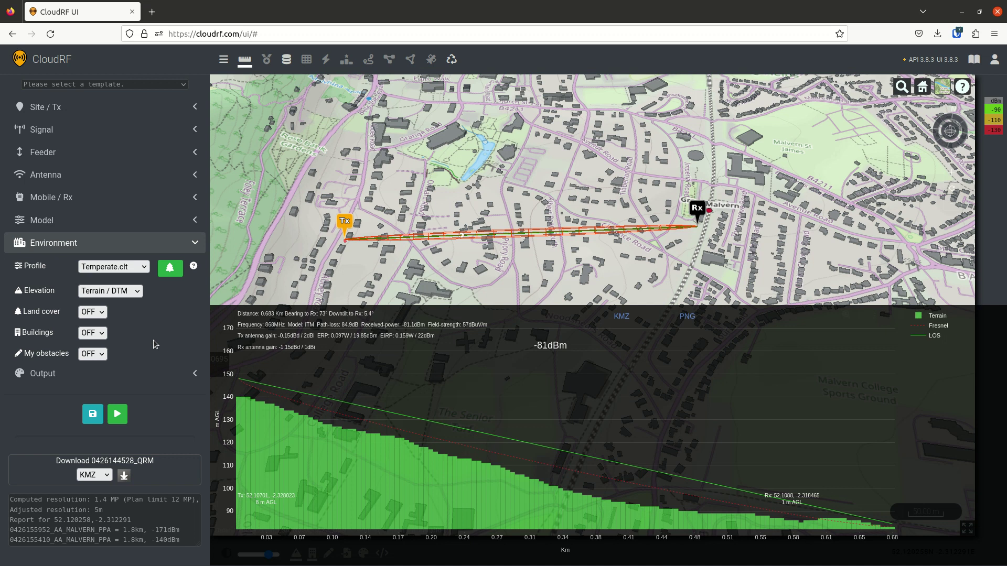
click(130, 297)
click(127, 306)
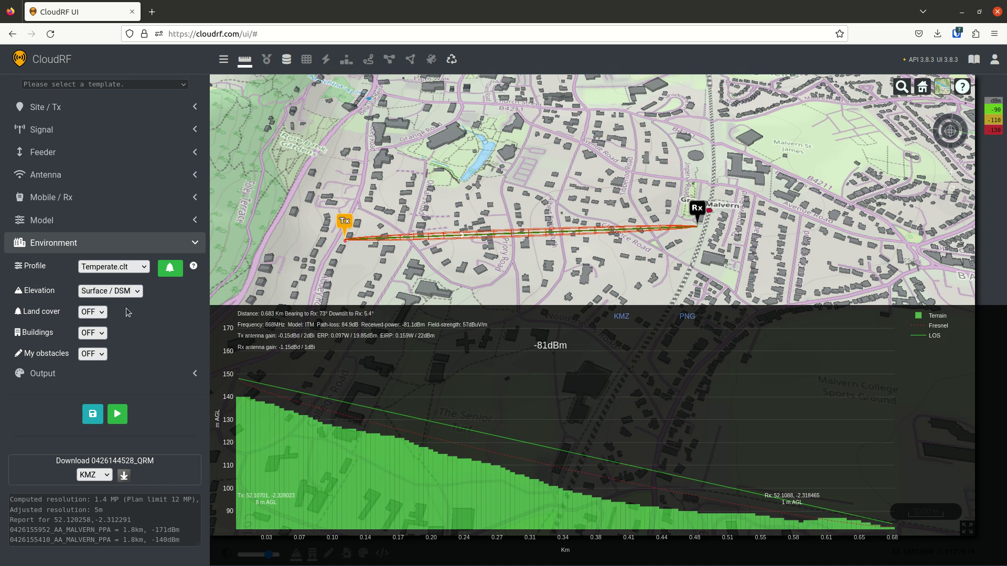
click(119, 417)
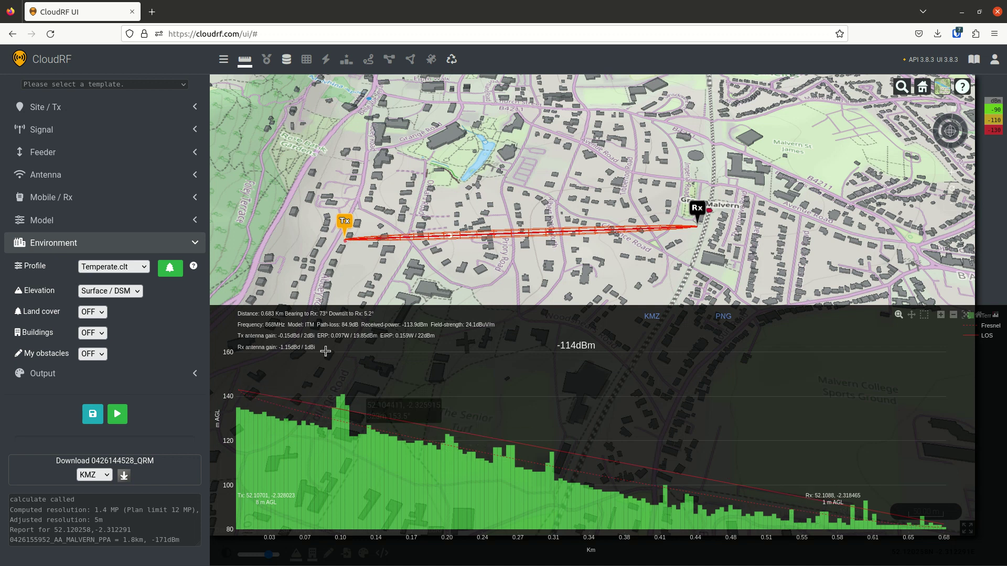
scroll(518, 227, up, 2)
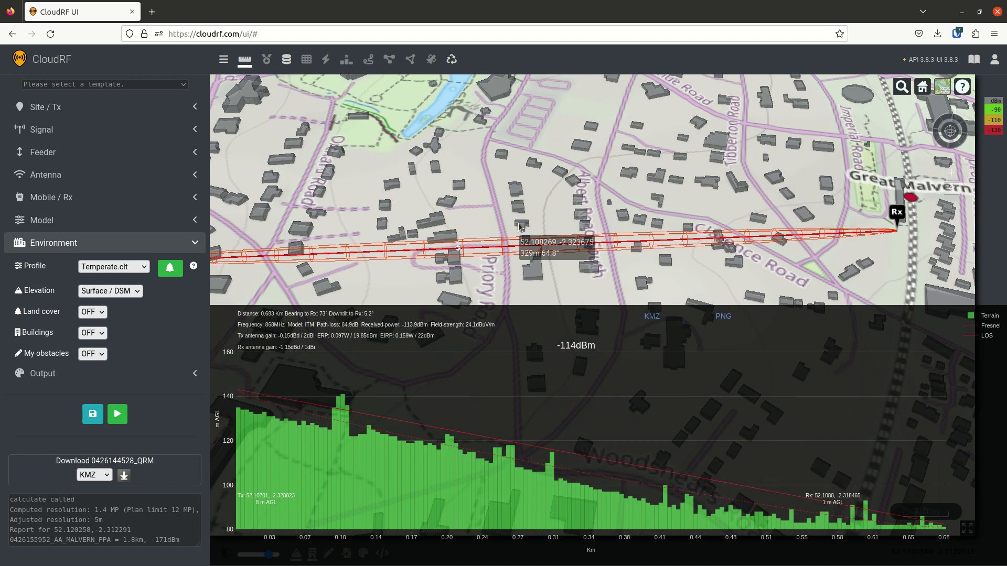
scroll(518, 227, down, 2)
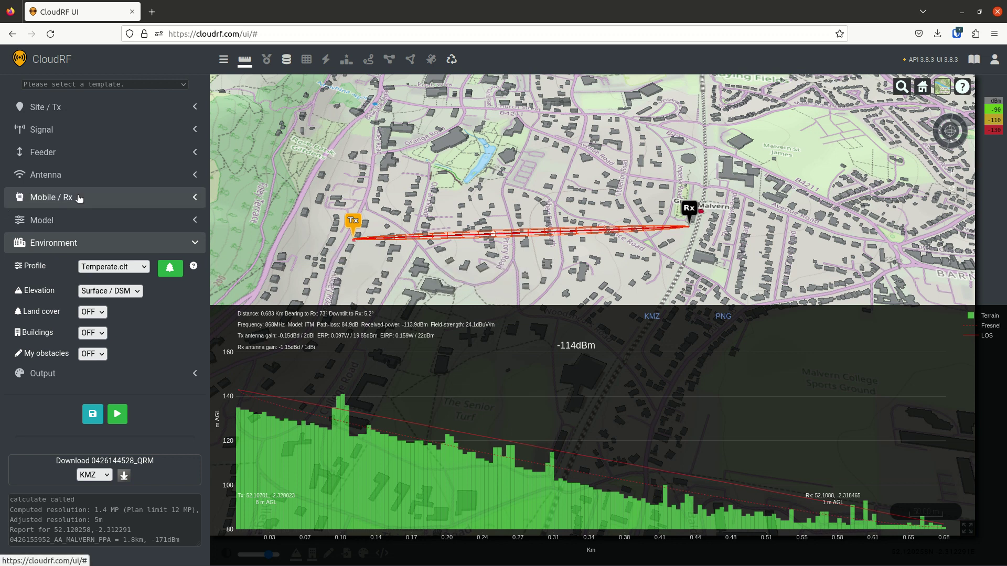
Set the receiver Height AGL to 12 m and recompute the link
click(95, 197)
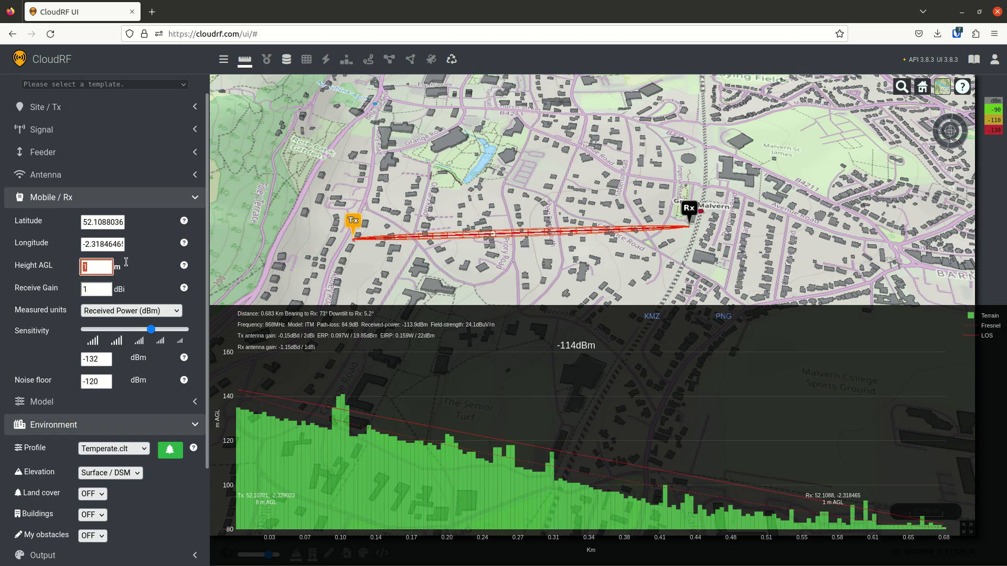
click(150, 272)
scroll(142, 275, down, 3)
click(119, 446)
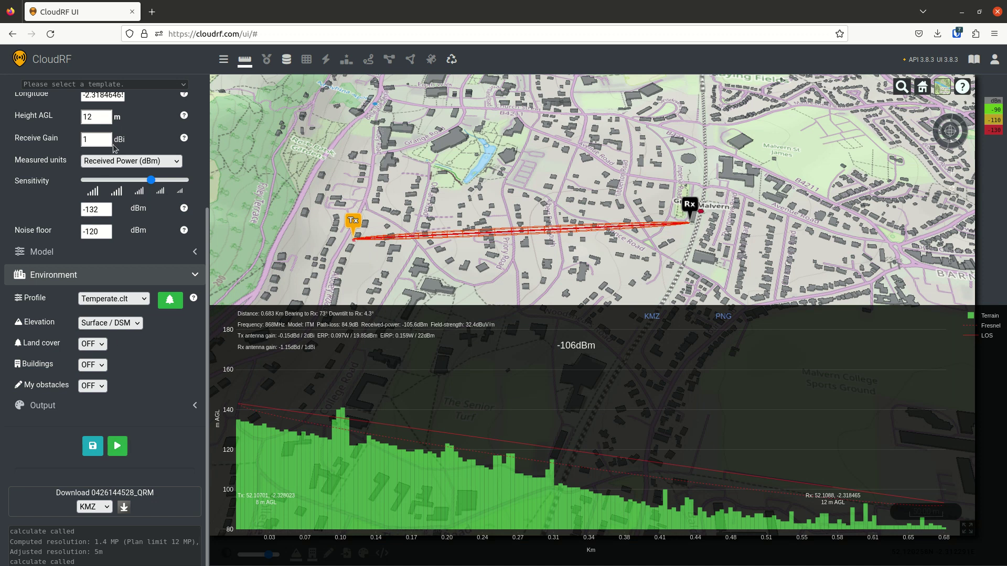
scroll(114, 147, up, 3)
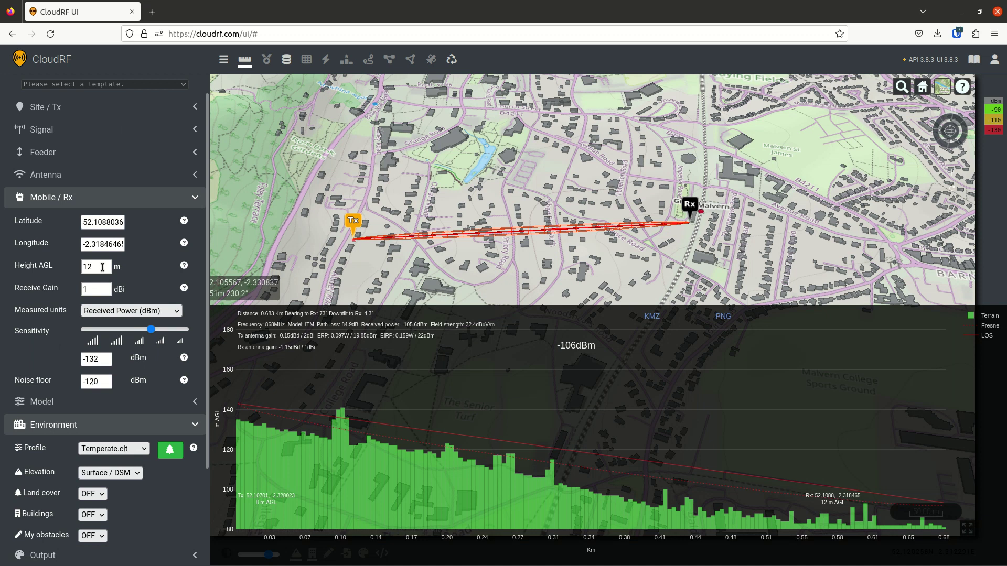
scroll(58, 300, down, 3)
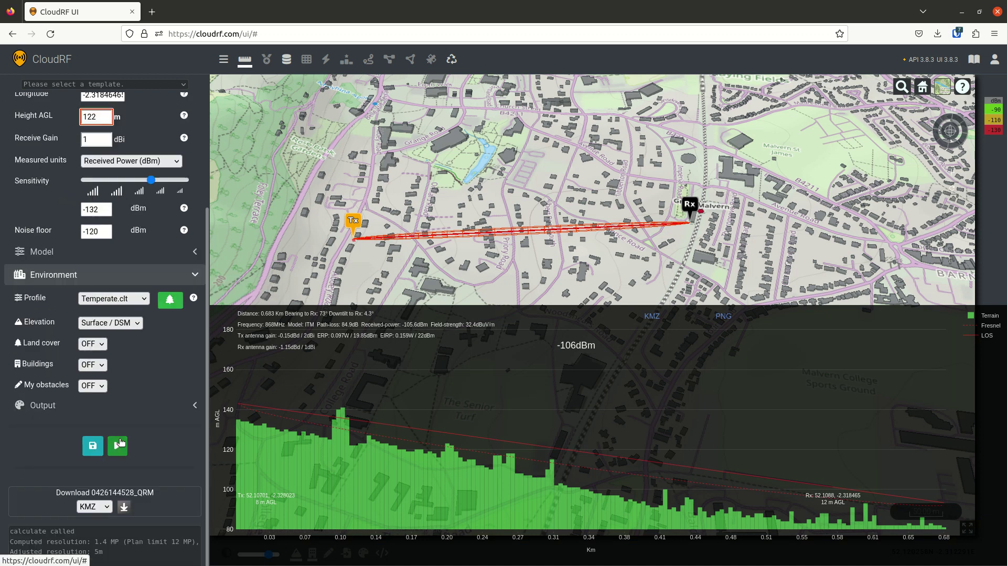
Try a 122 m receiver for a clear -78 dBm link, then return to 12 m, predicting -106 dBm
click(117, 446)
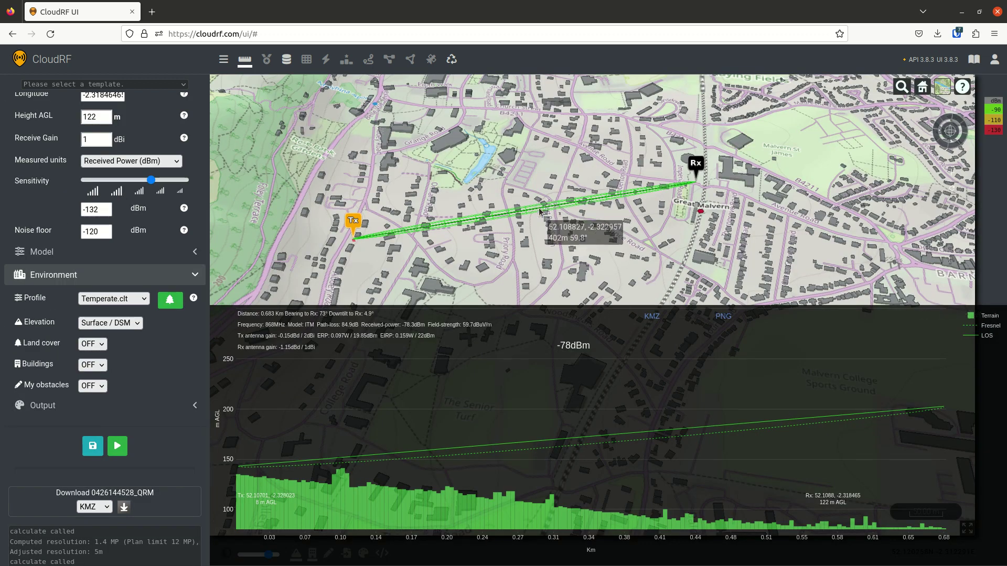
scroll(519, 208, up, 5)
scroll(509, 207, down, 5)
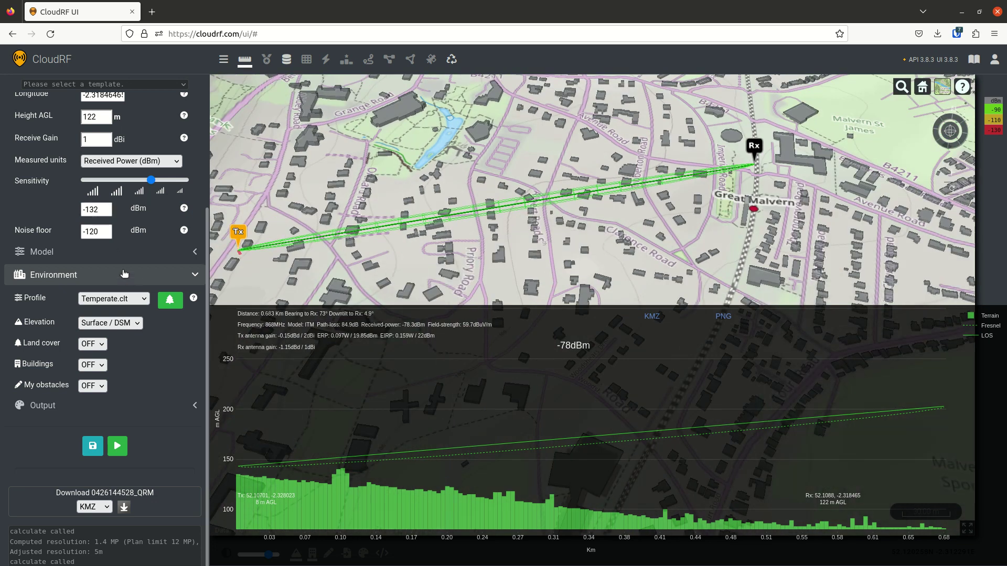
scroll(125, 273, up, 3)
text(12)
scroll(105, 315, down, 3)
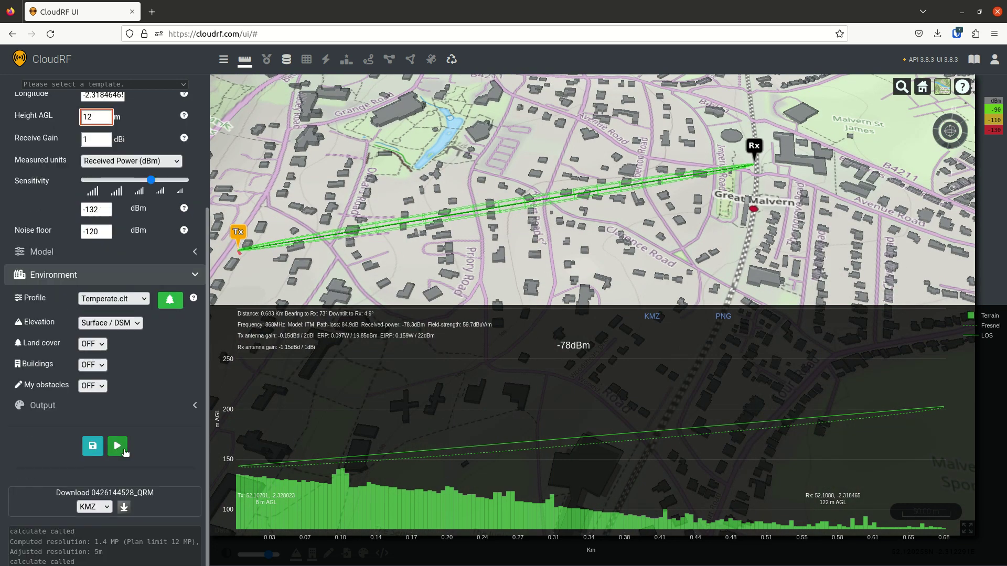
click(117, 446)
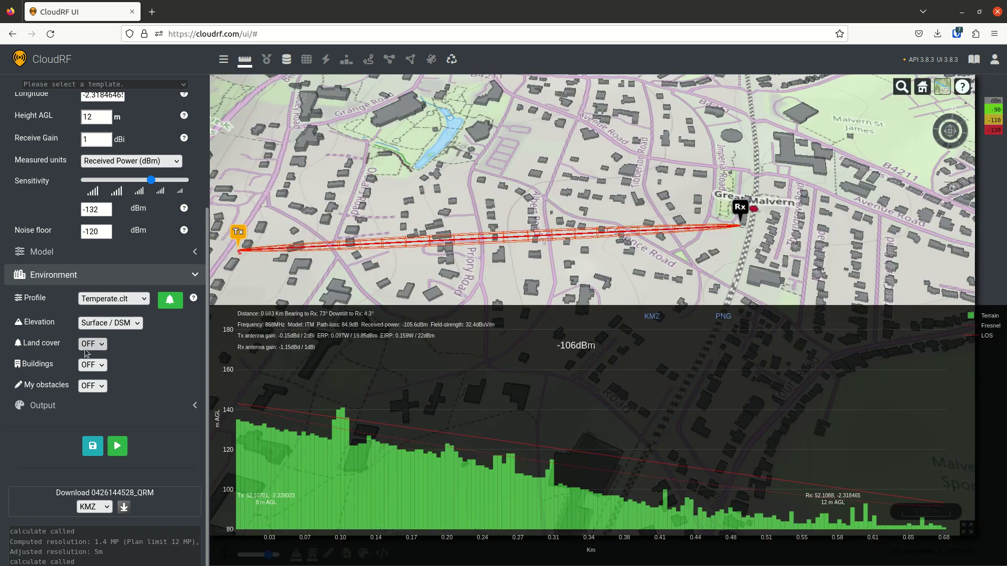
Rerun with land cover ON, then switch elevation to Terrain / DTM and rerun for -78 dBm
click(127, 449)
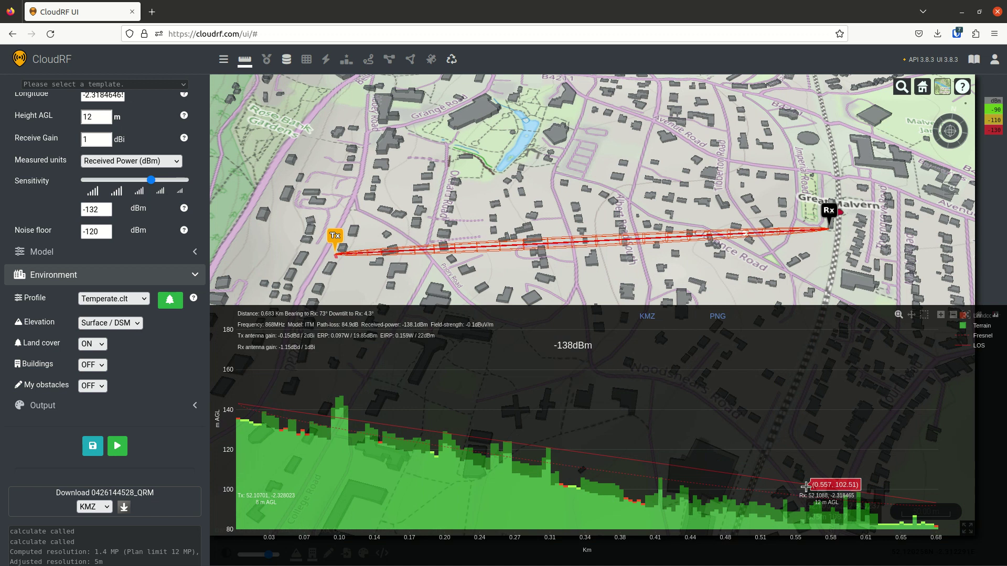
click(123, 328)
click(126, 353)
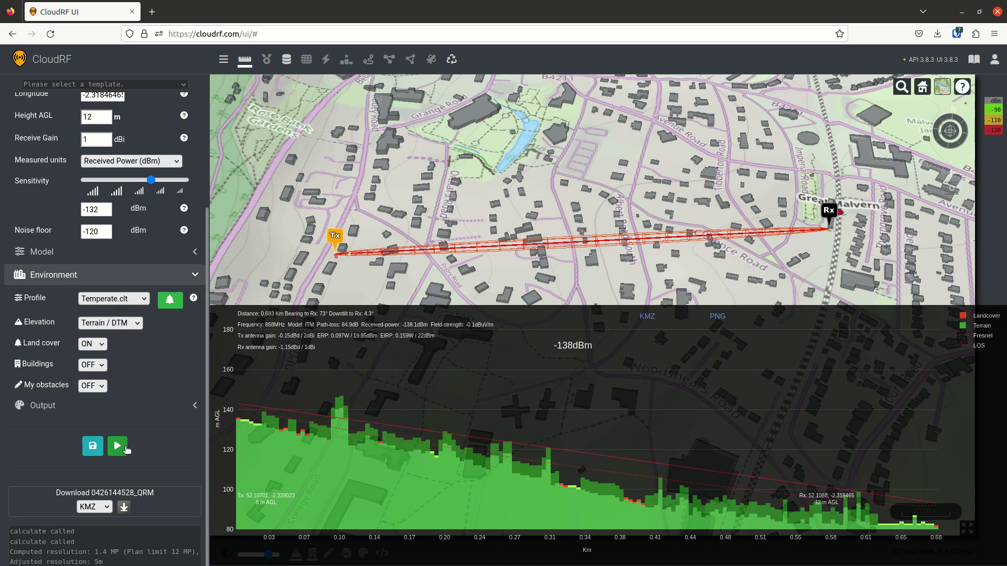
click(117, 450)
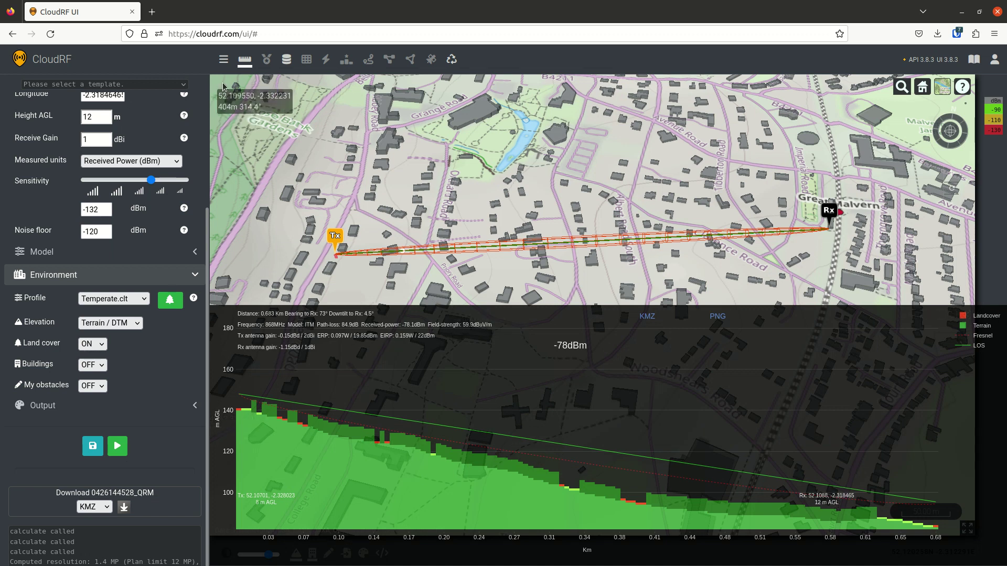
click(100, 323)
click(100, 345)
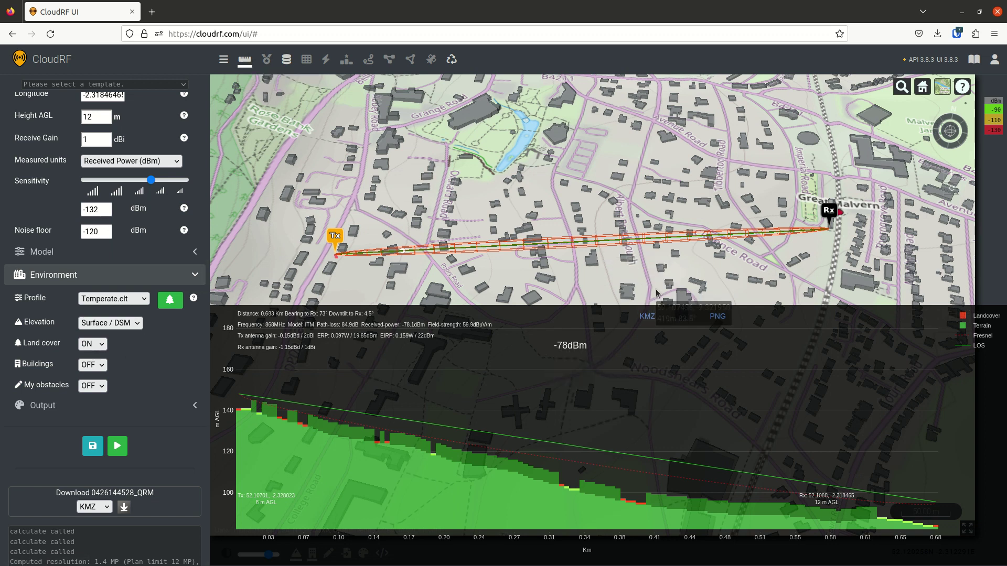
click(718, 317)
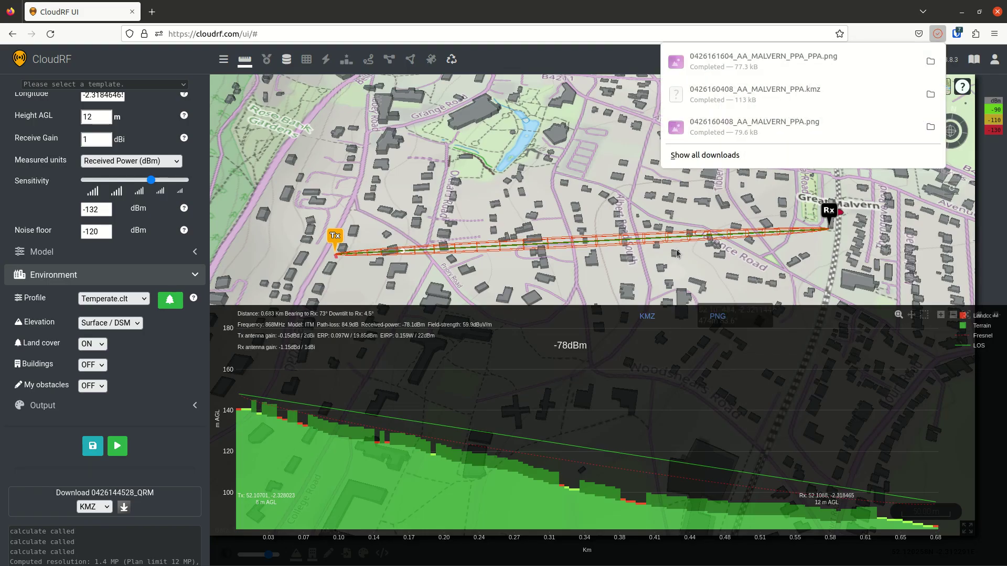
Preview the downloaded PNG, then download the path profile as a KMZ file
click(780, 62)
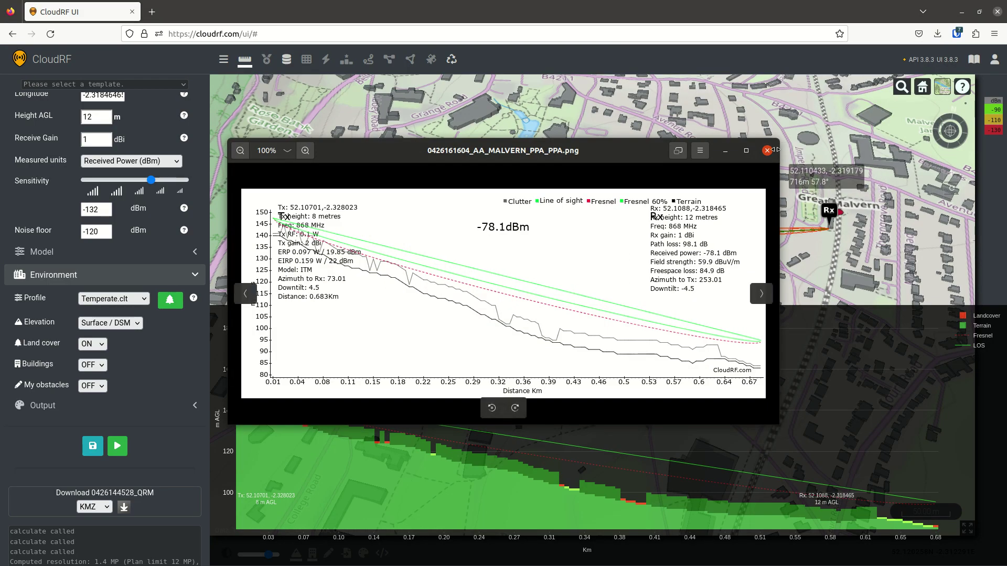
click(767, 150)
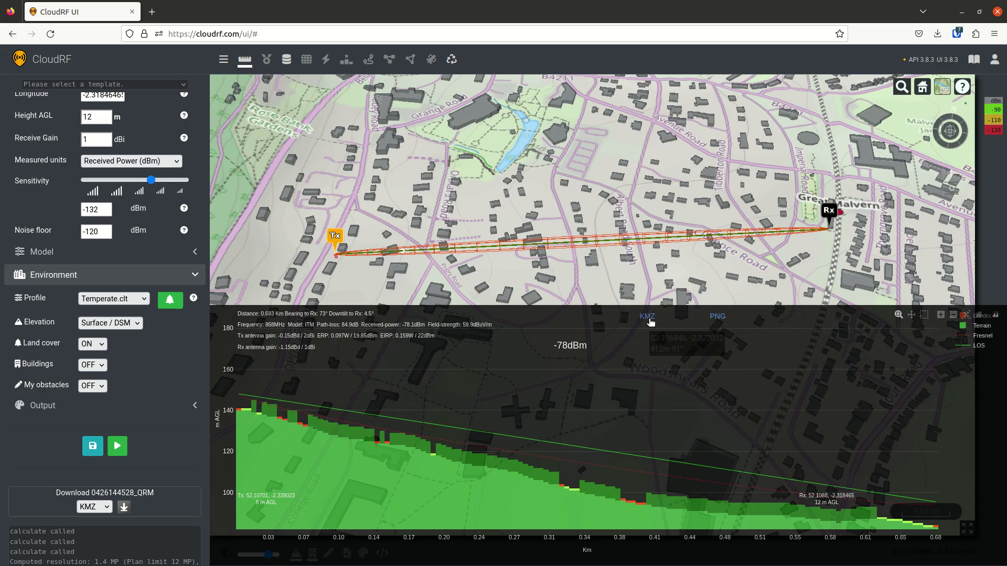
click(649, 322)
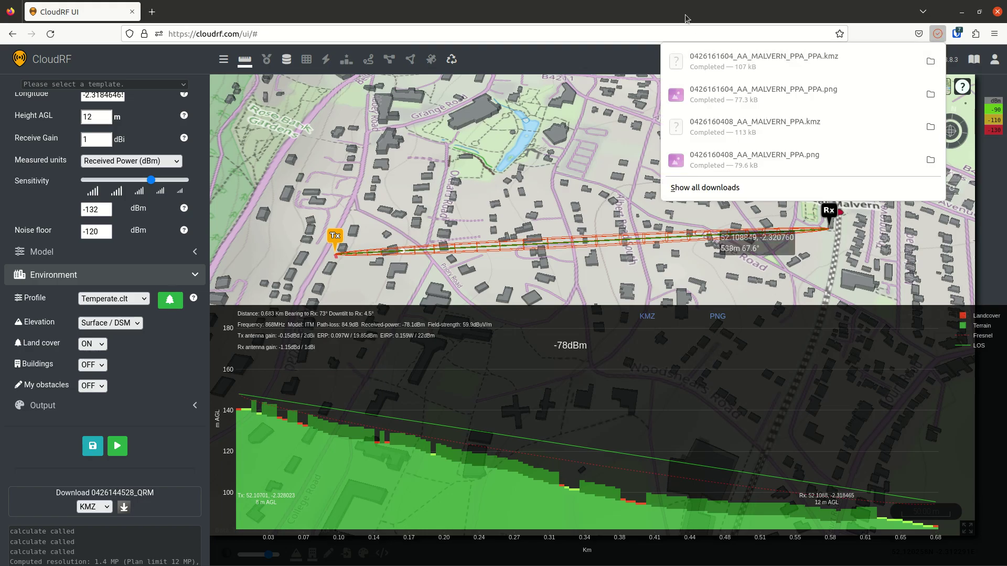
Open the profile KMZ in Google Earth Pro and inspect the link's -78.1 dBm line-of-sight balloon
click(614, 68)
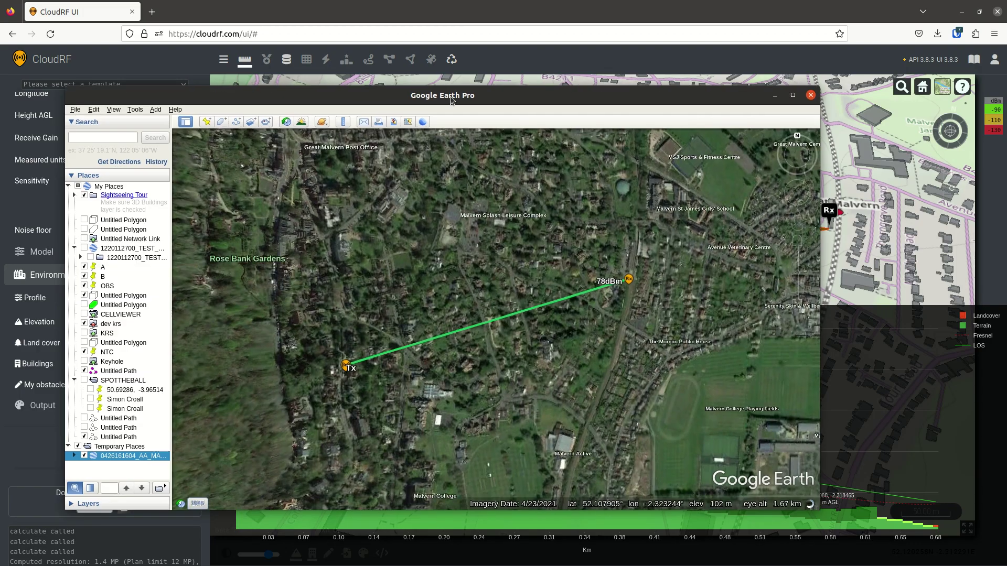
scroll(492, 324, up, 5)
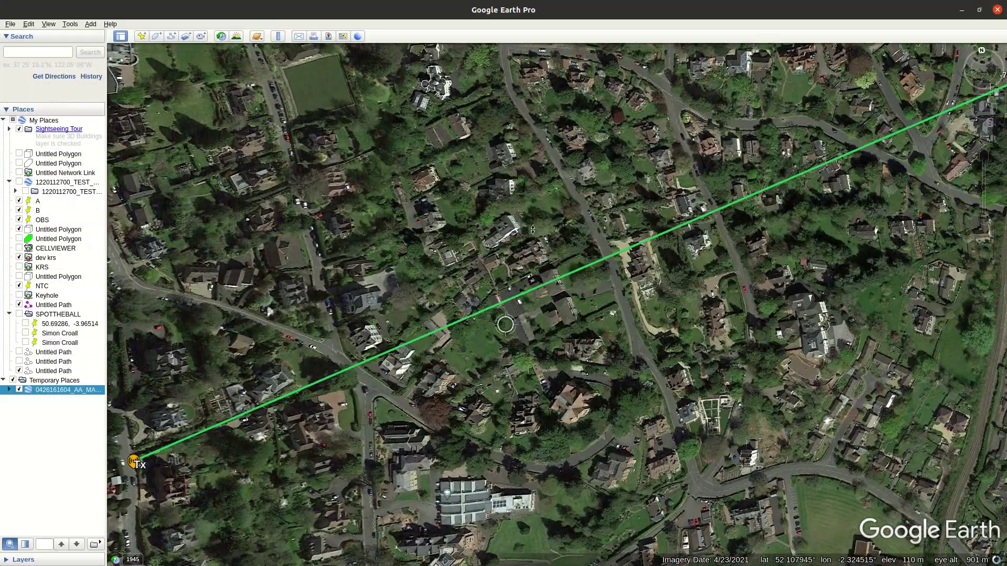
scroll(505, 313, down, 3)
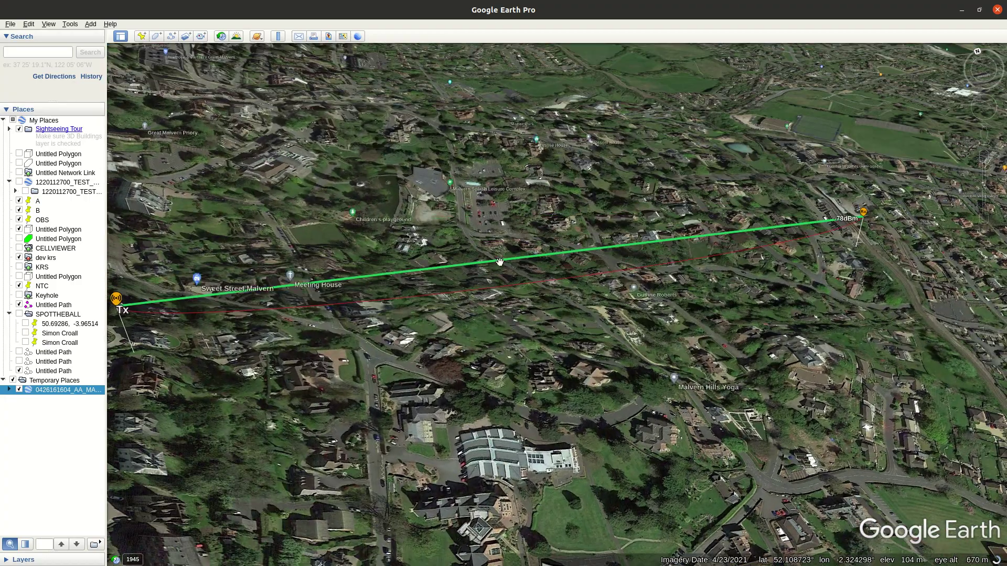
click(499, 265)
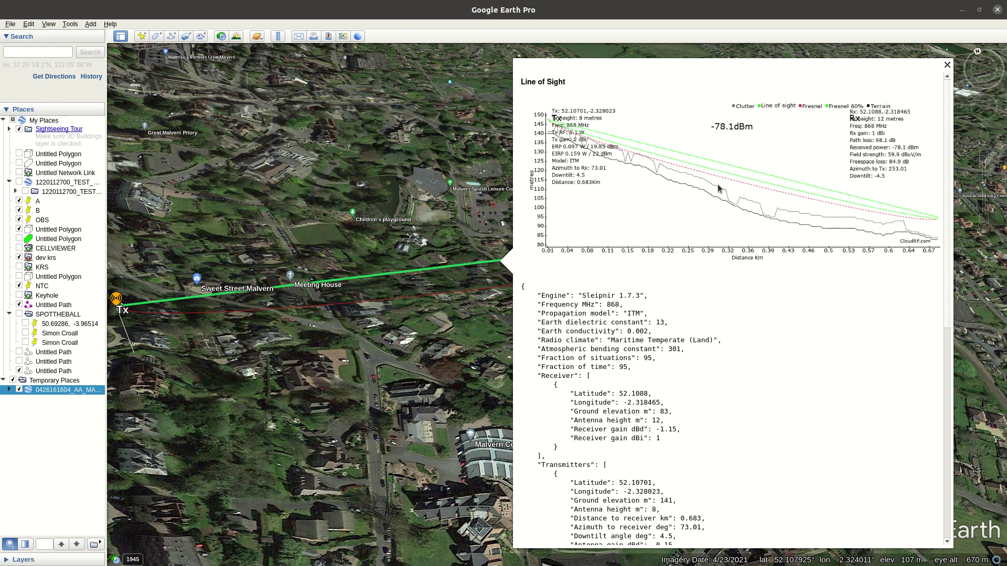
drag(426, 305, 462, 481)
scroll(462, 481, down, 3)
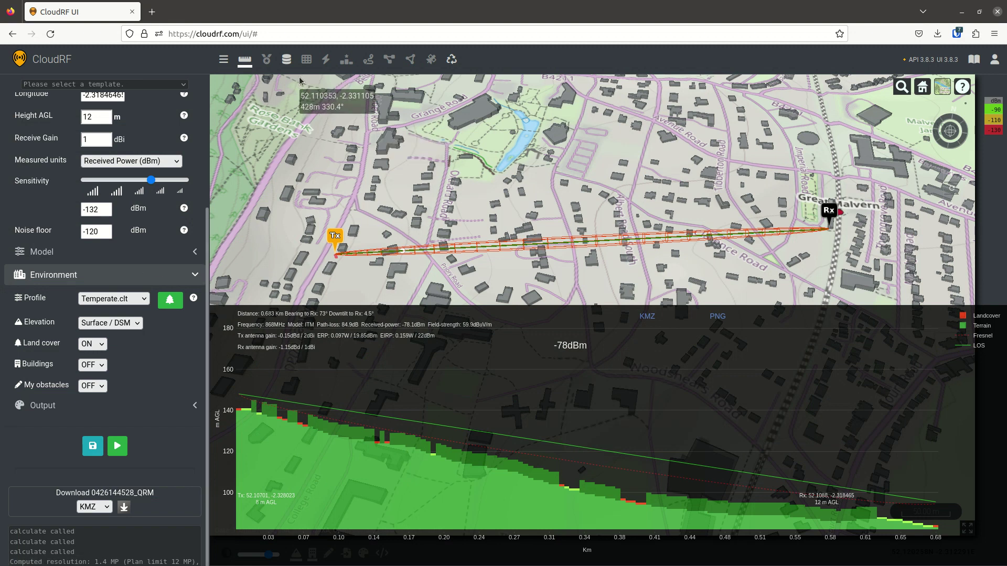
Close the path profile, collapse the Environment and Mobile/Rx sections, and launch the Best server tool
click(245, 60)
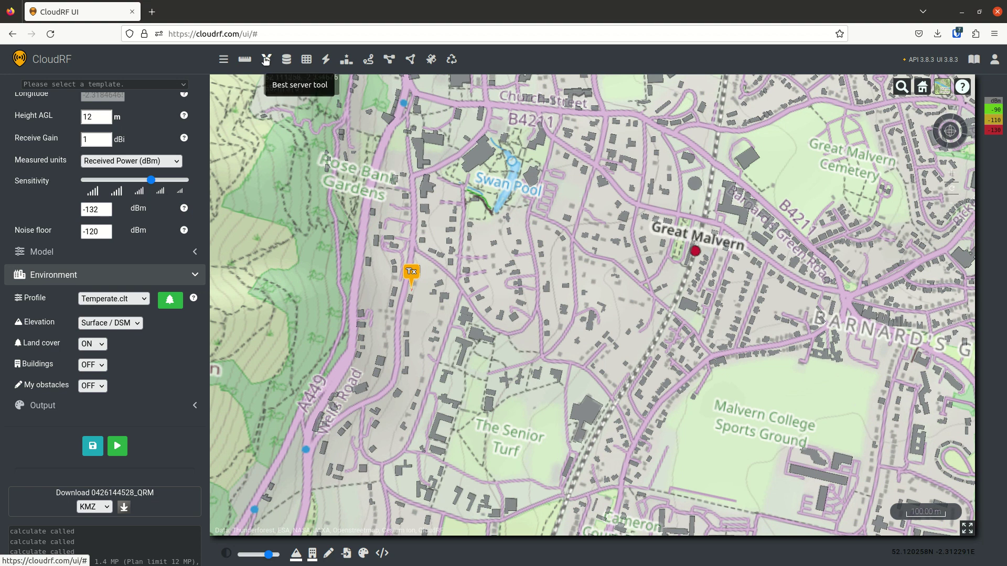
scroll(183, 284, up, 1)
click(184, 278)
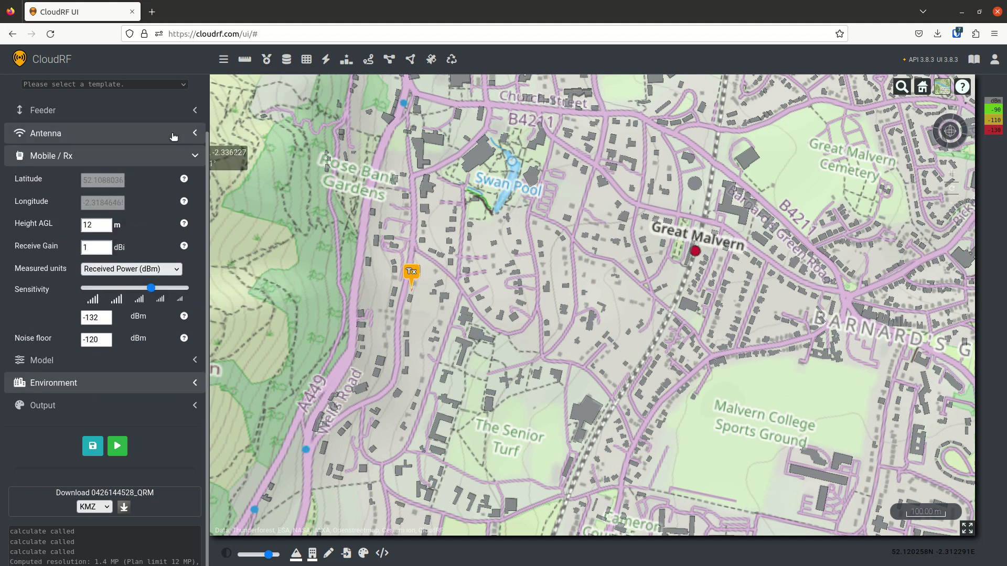
click(183, 160)
scroll(493, 305, down, 2)
click(266, 59)
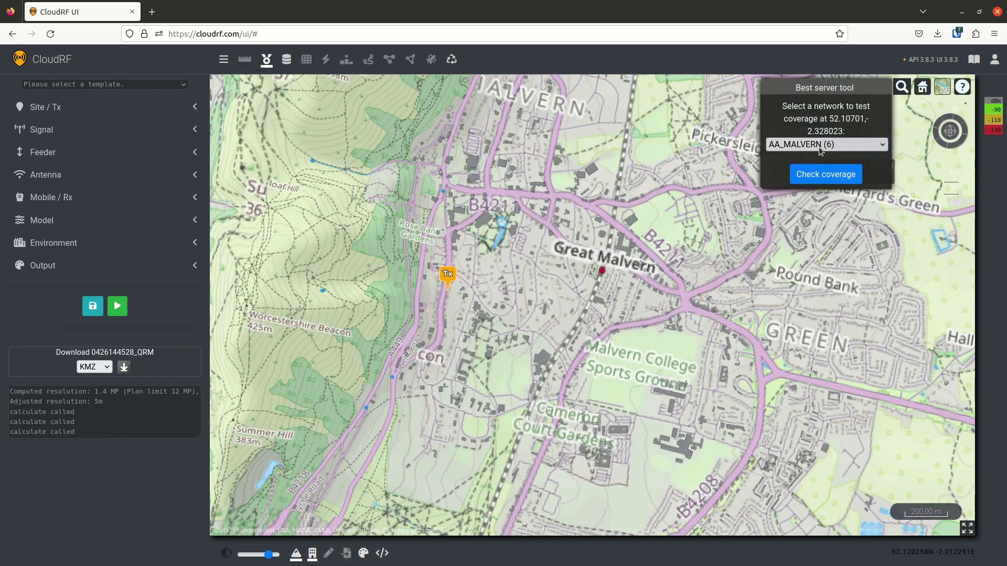
Test best server at 52.116238,-2.33644 on North Hill and tilt the map to see links from -83 to -149 dBm
scroll(574, 314, down, 1)
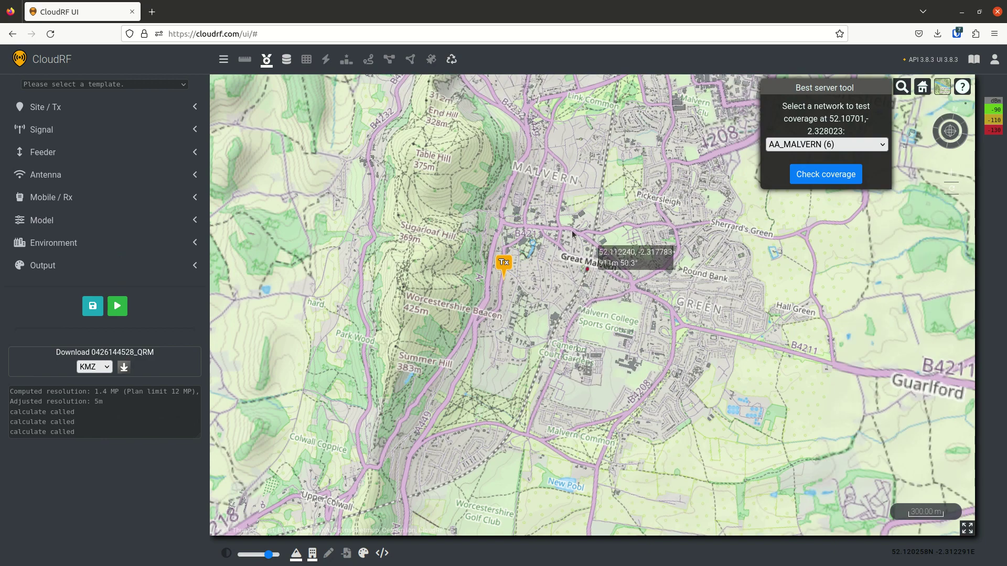
drag(590, 247, 560, 324)
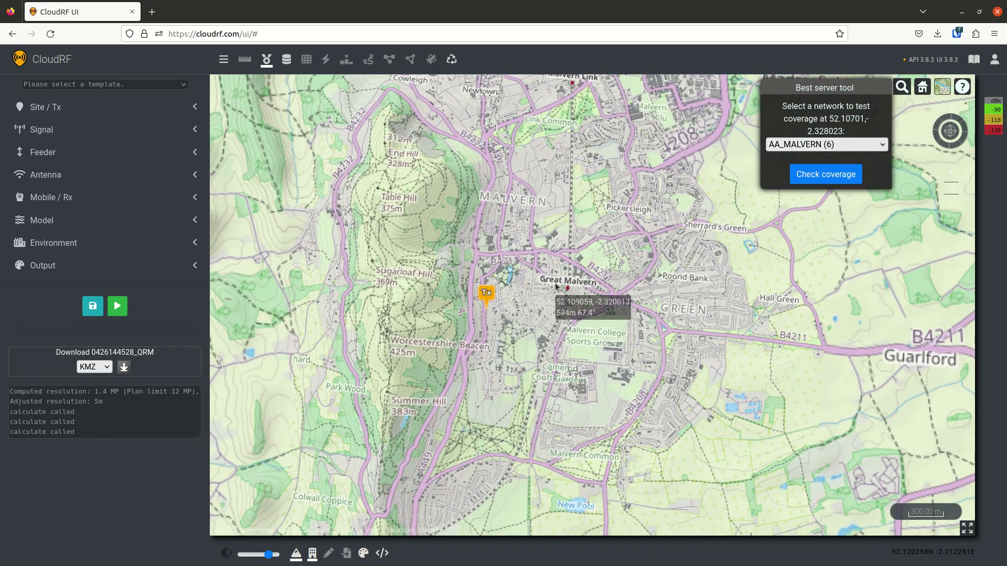
scroll(465, 281, up, 3)
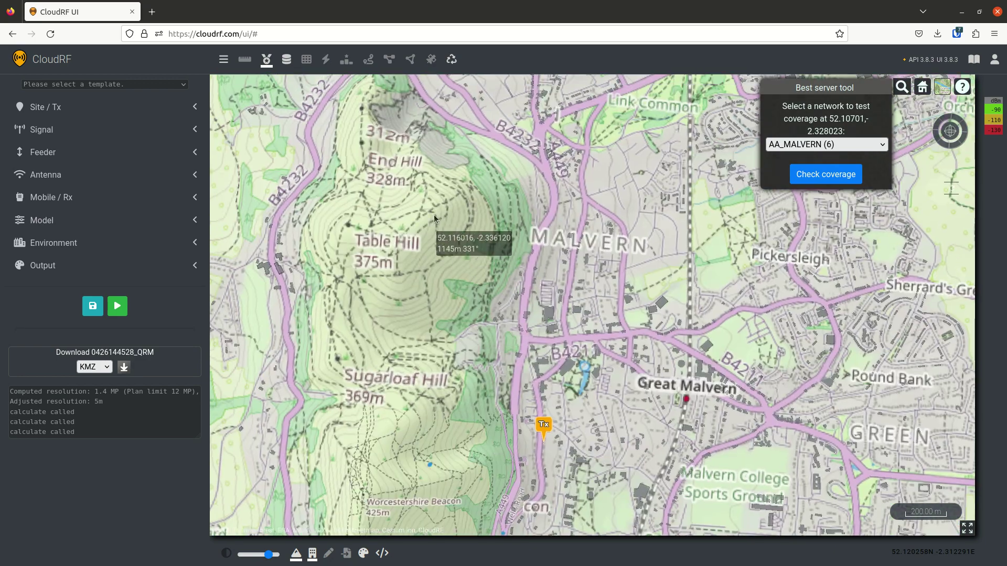
scroll(433, 215, up, 5)
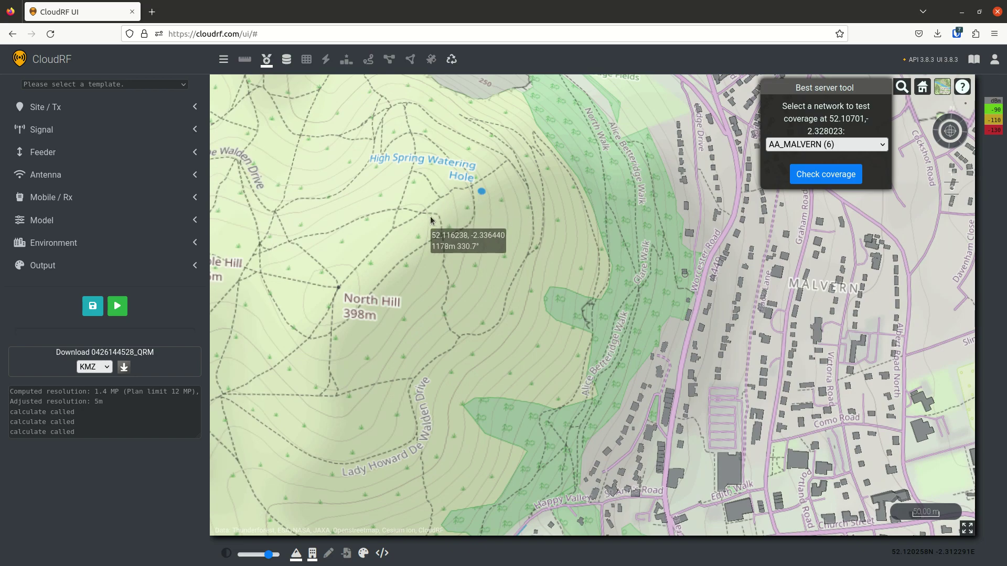
click(431, 221)
scroll(609, 283, down, 5)
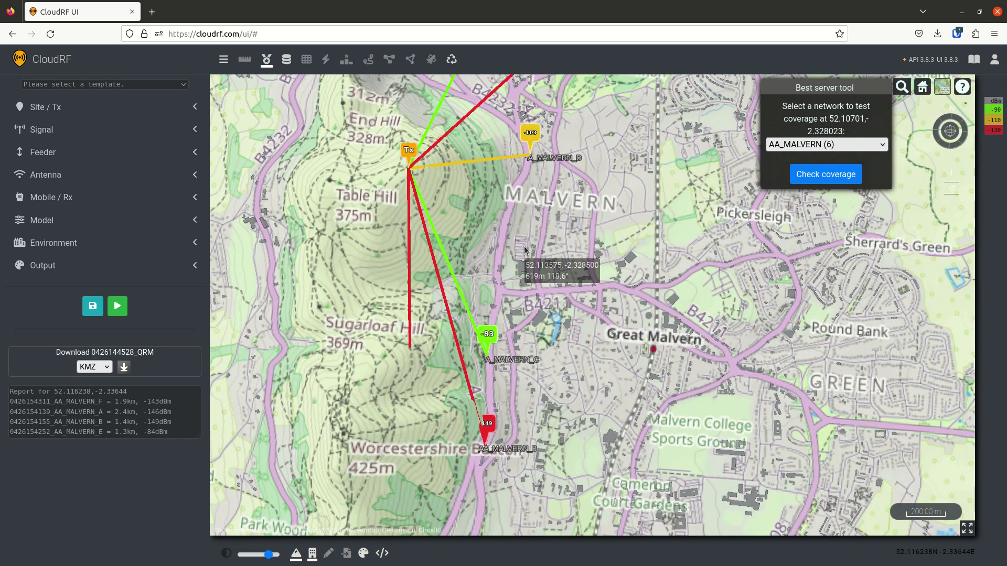
drag(524, 250, 493, 247)
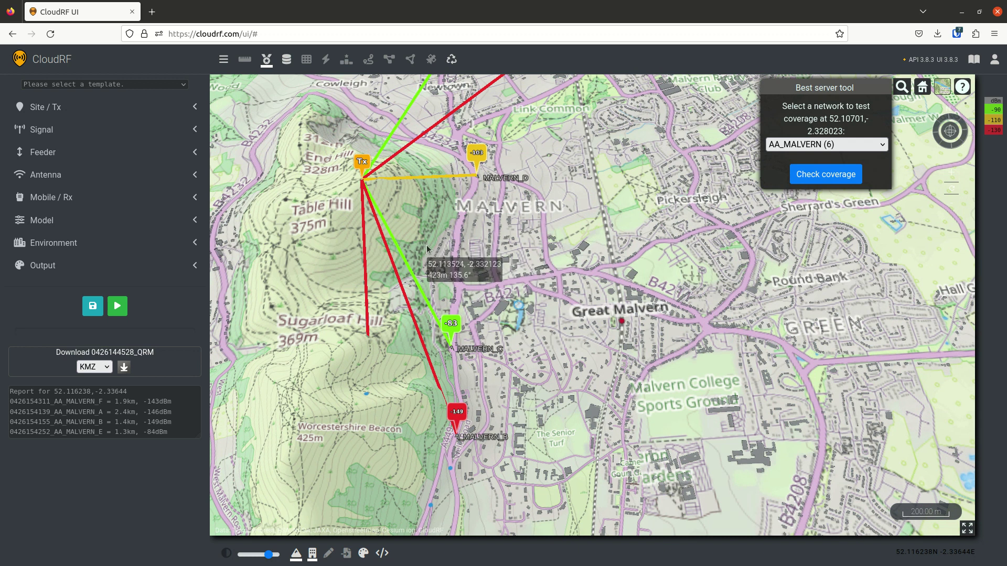
drag(445, 205, 487, 326)
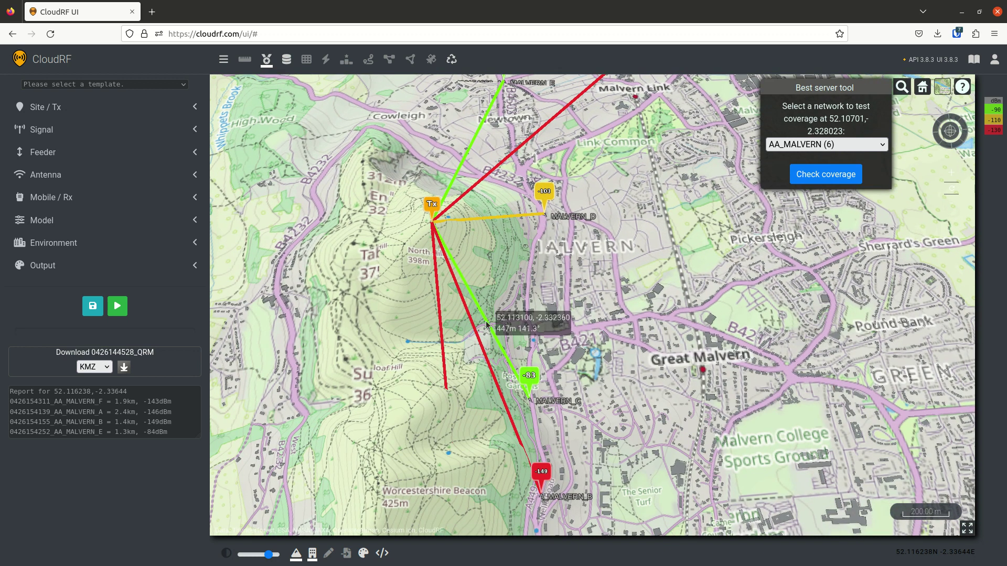
Test best server coverage at points along the Happy Valley path, viewing the links in 3-D
scroll(436, 350, up, 5)
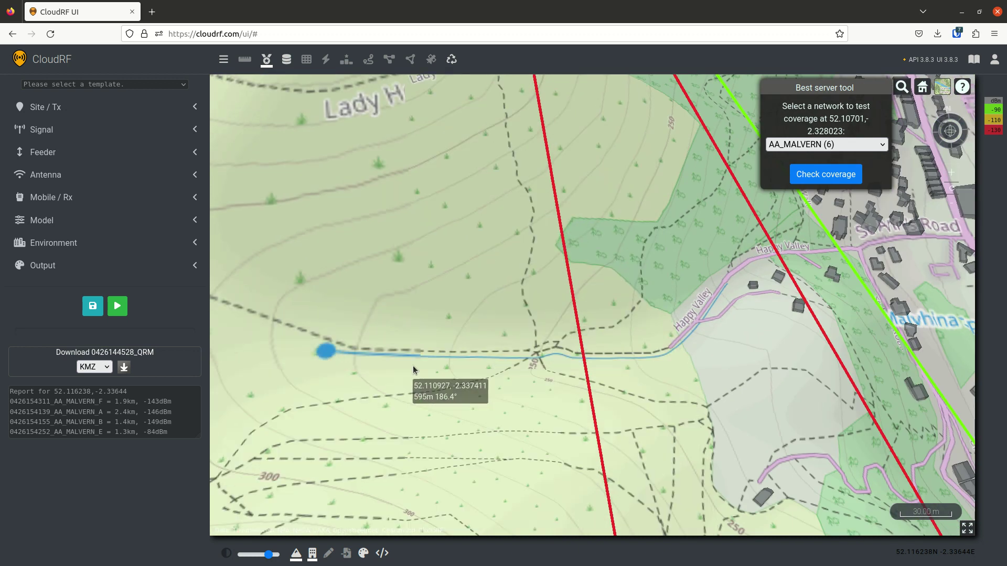
click(414, 367)
scroll(414, 359, down, 3)
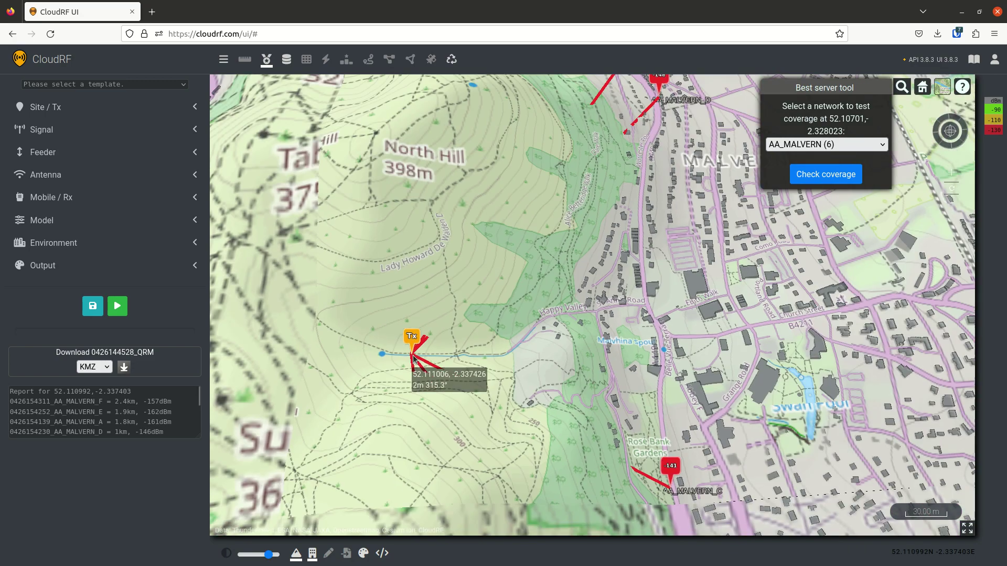
scroll(413, 360, down, 3)
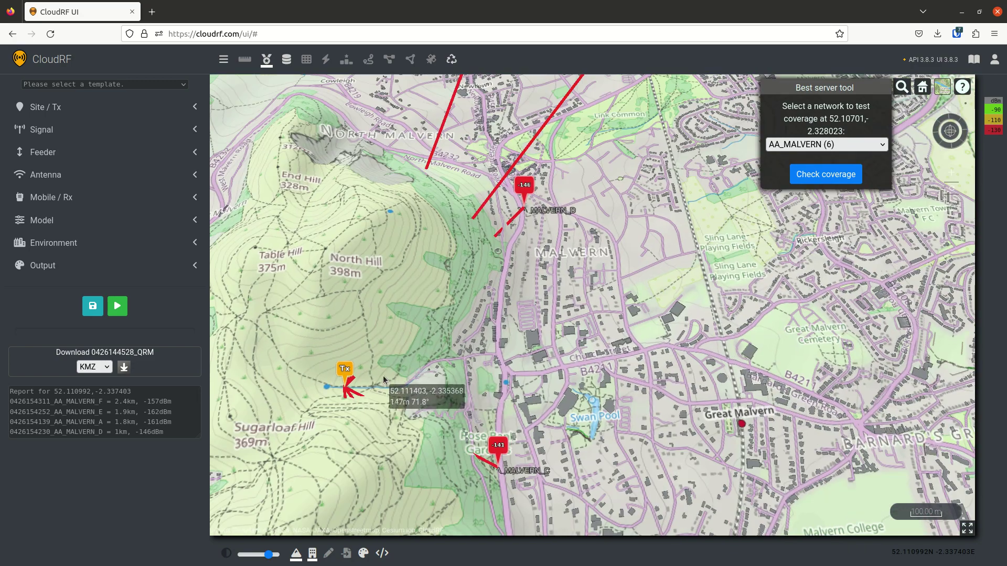
scroll(386, 381, up, 2)
mouse_move(386, 382)
mouse_down()
mouse_move(443, 325)
mouse_move(414, 322)
mouse_move(422, 332)
mouse_move(404, 434)
mouse_move(462, 338)
mouse_move(610, 149)
mouse_move(530, 243)
mouse_move(488, 231)
mouse_move(584, 297)
mouse_move(545, 315)
mouse_move(408, 300)
mouse_up()
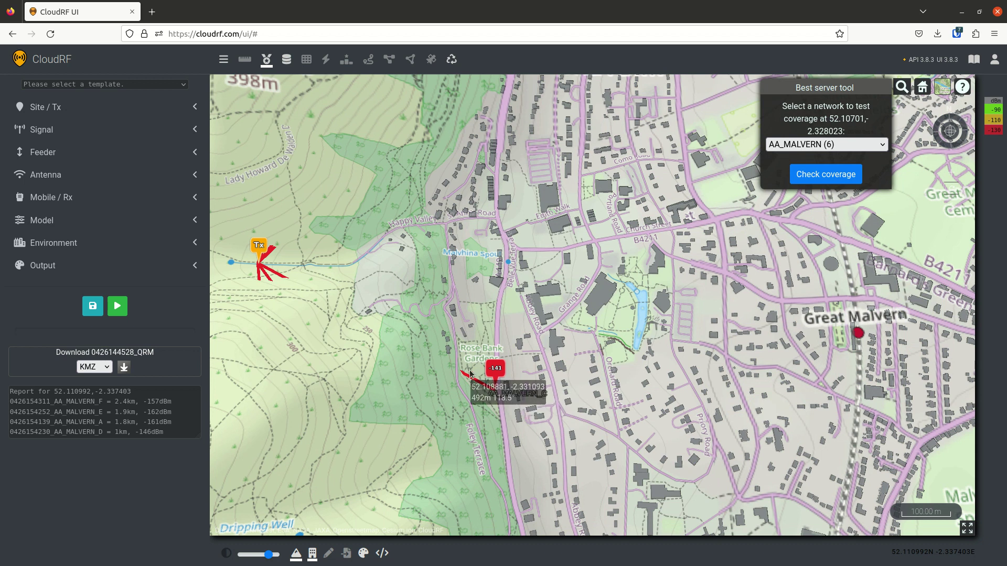
click(449, 227)
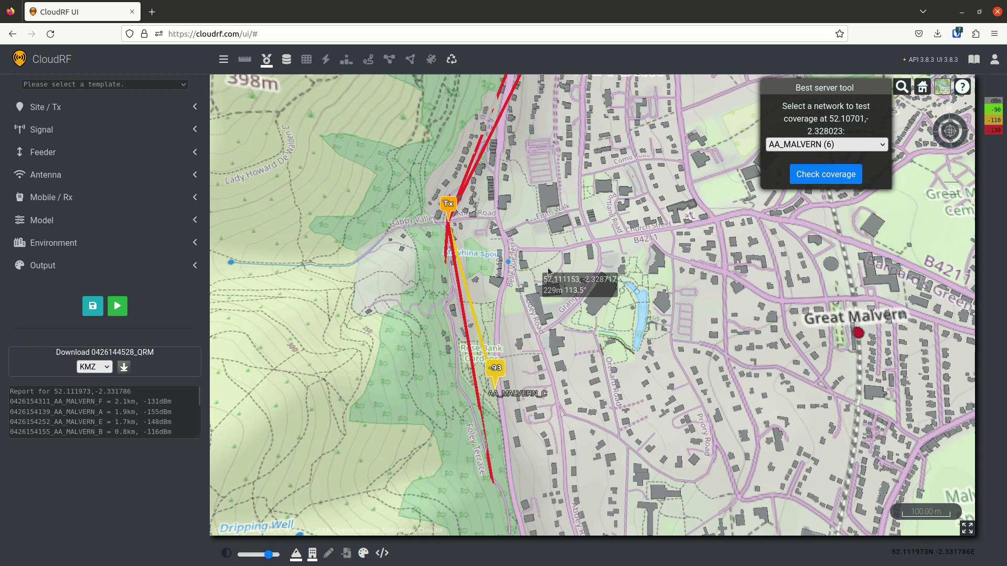
scroll(483, 342, down, 3)
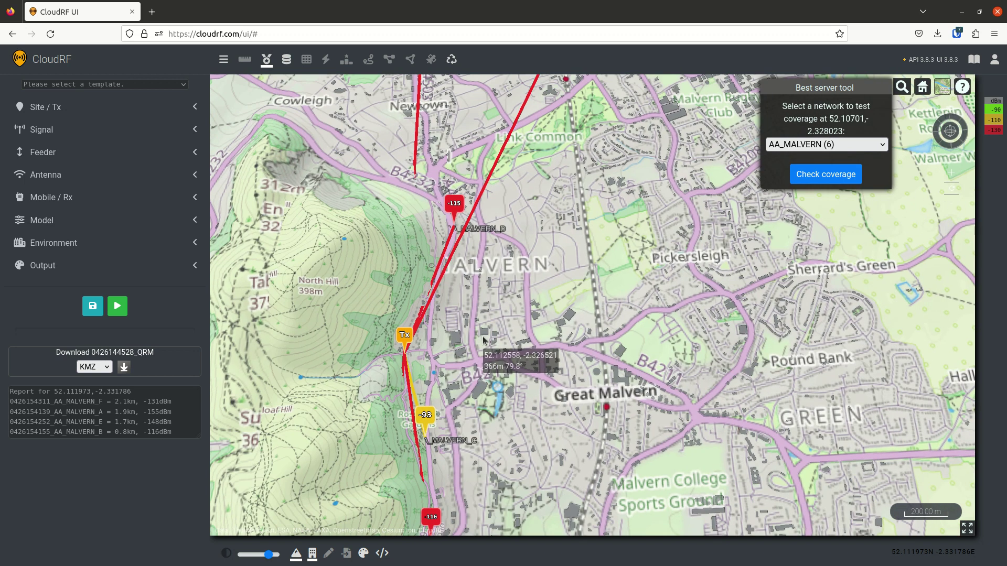
drag(486, 328, 472, 347)
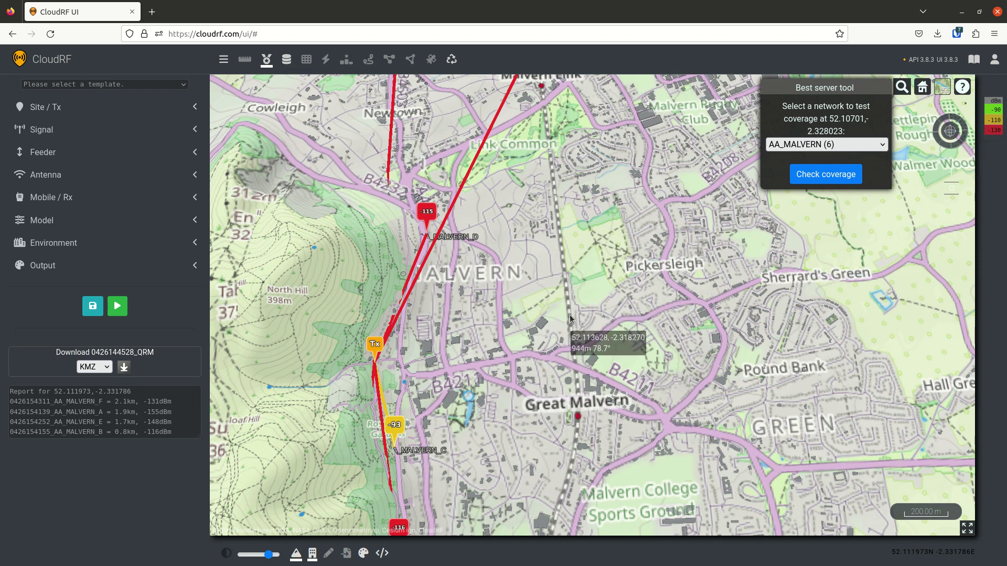
Test central Malvern and then Pickersleigh, where AA_MALVERN_C serves best at -85 dBm, then close the tool
click(537, 300)
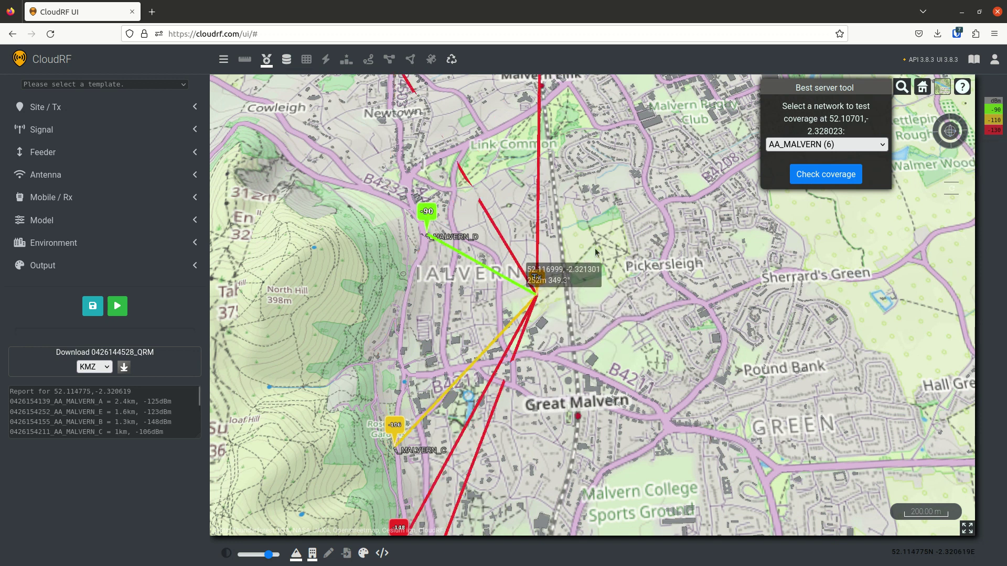
scroll(595, 236, down, 3)
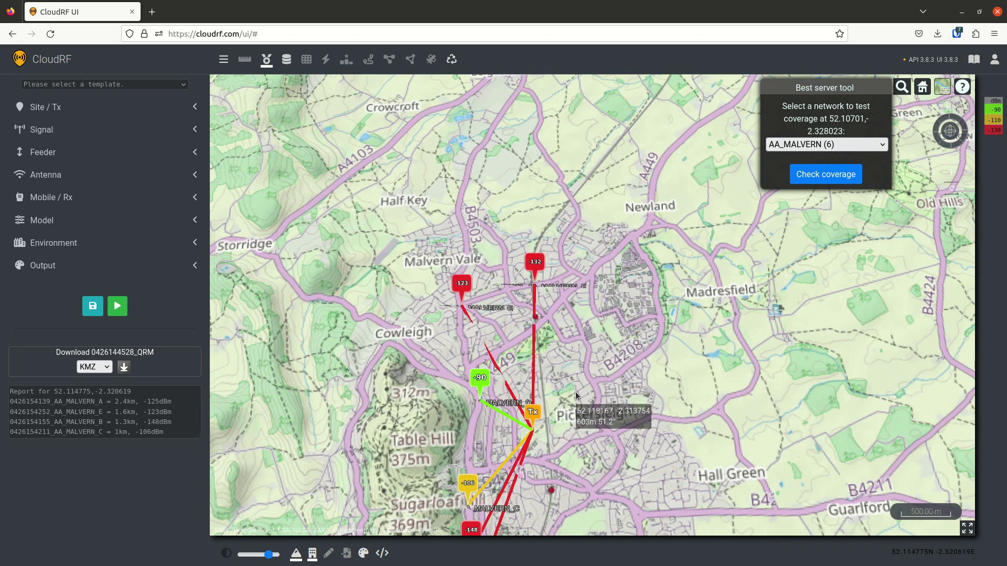
click(576, 396)
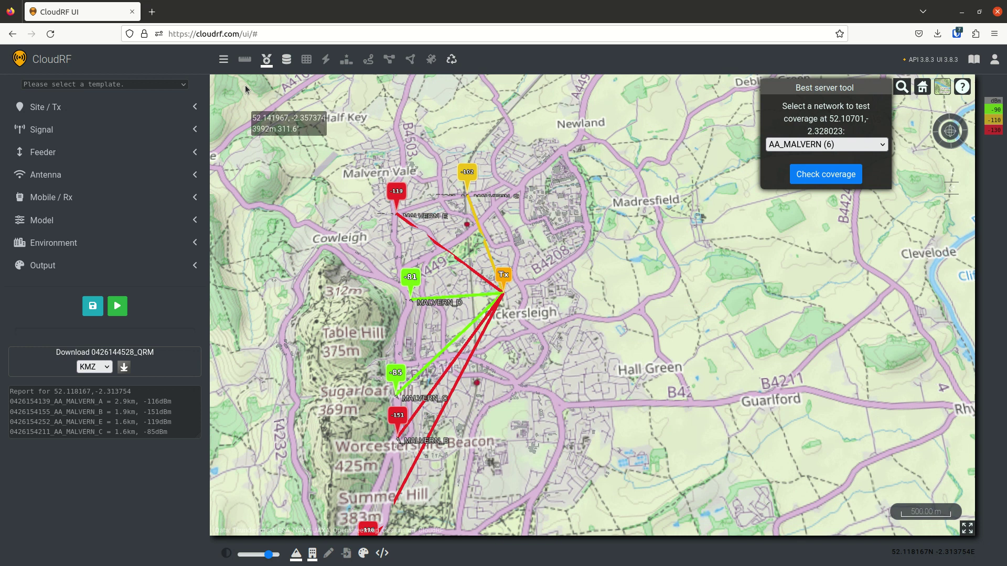
click(267, 60)
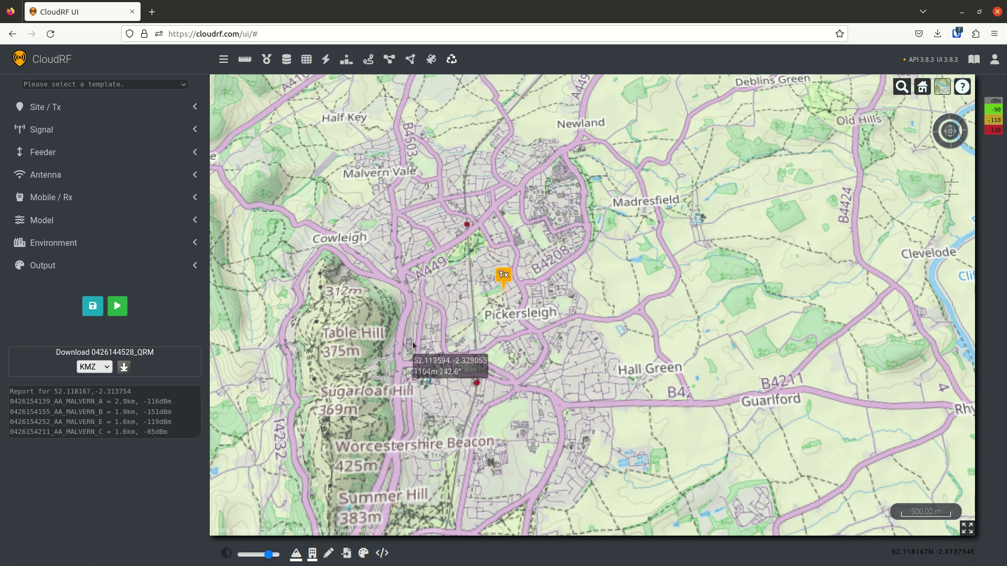
In My archive, switch to the AA_MALVERN (6) network and display AA_MALVERN_A's coverage over Barnard's Green
click(286, 59)
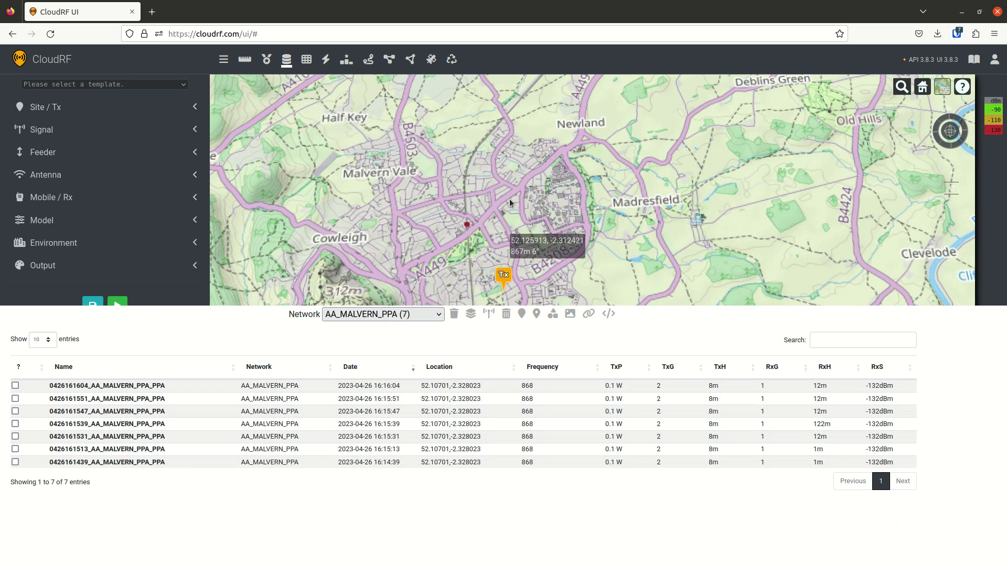
drag(506, 215, 523, 142)
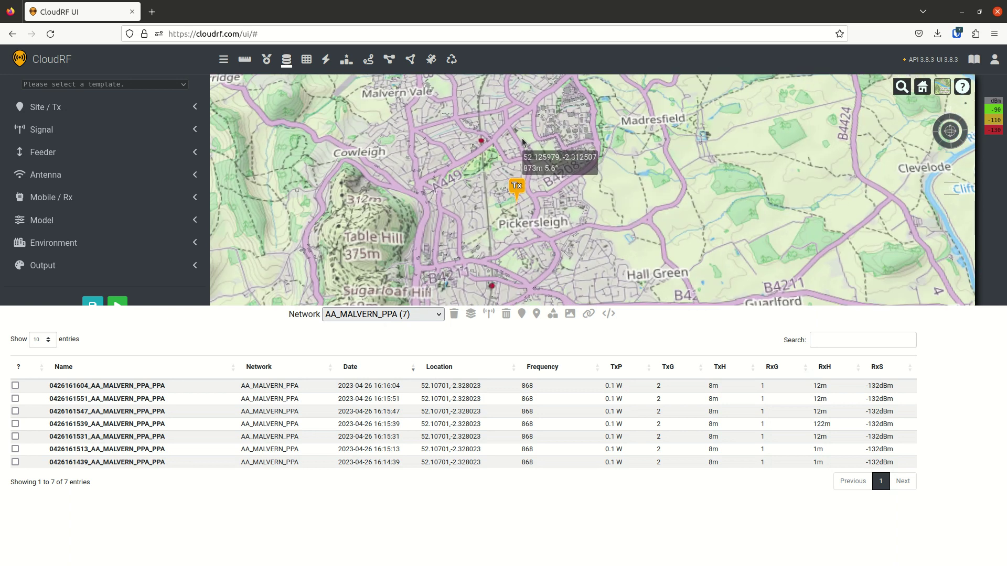
click(376, 313)
click(376, 313)
key(Up)
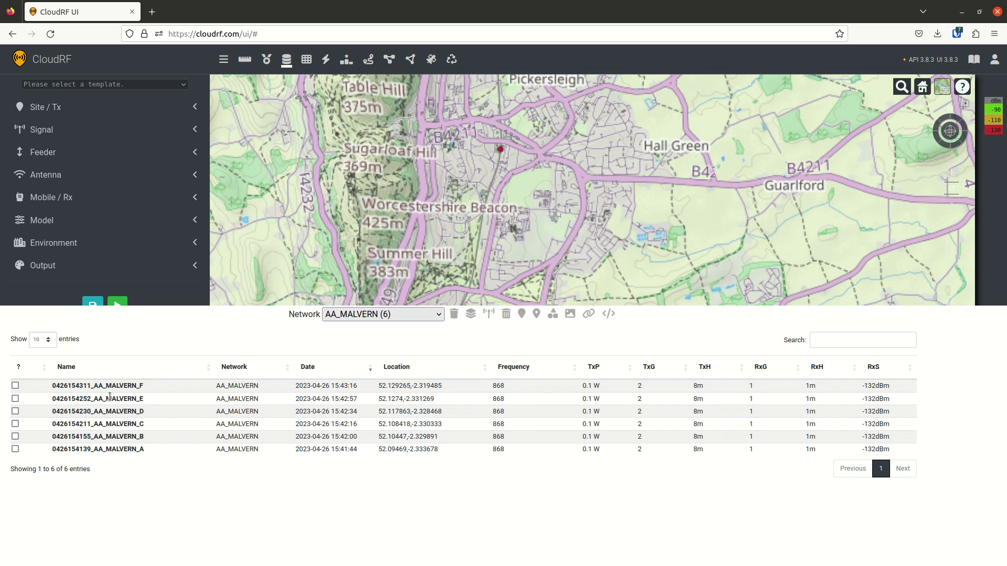
click(115, 449)
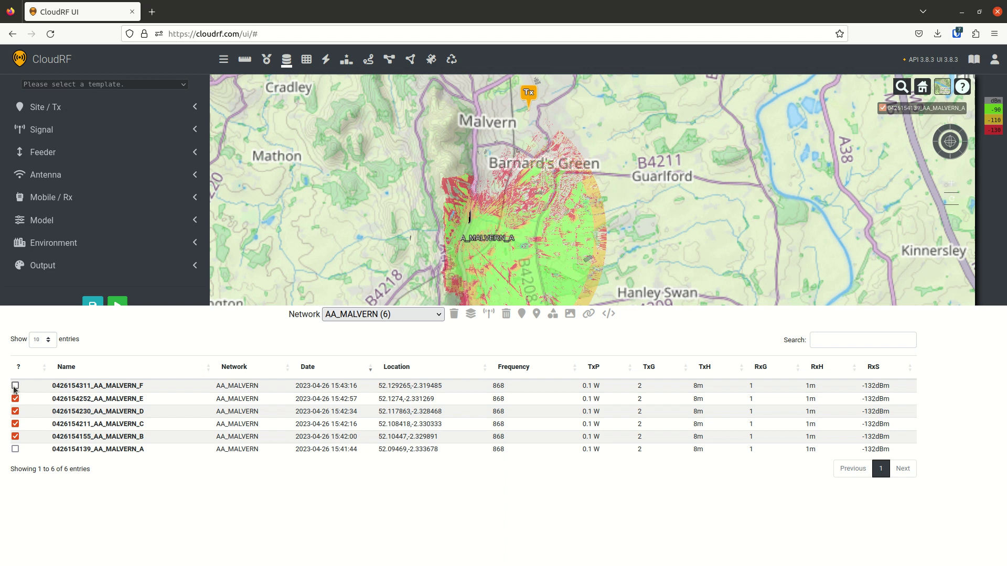
Preview the combined AA_MALVERN_B–F coverages, hide layers A, F, E, D and C, then clear all layers
click(487, 315)
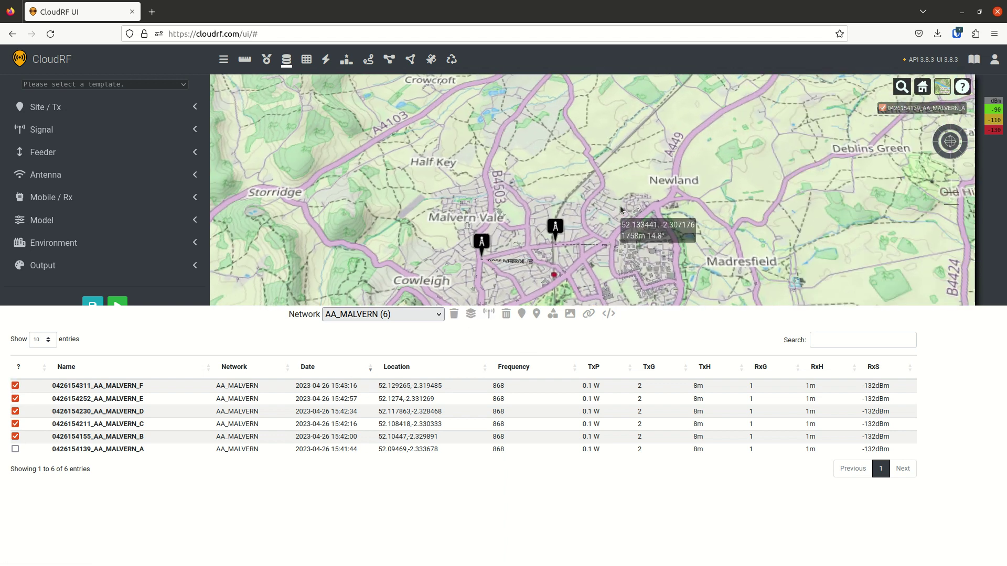
click(470, 316)
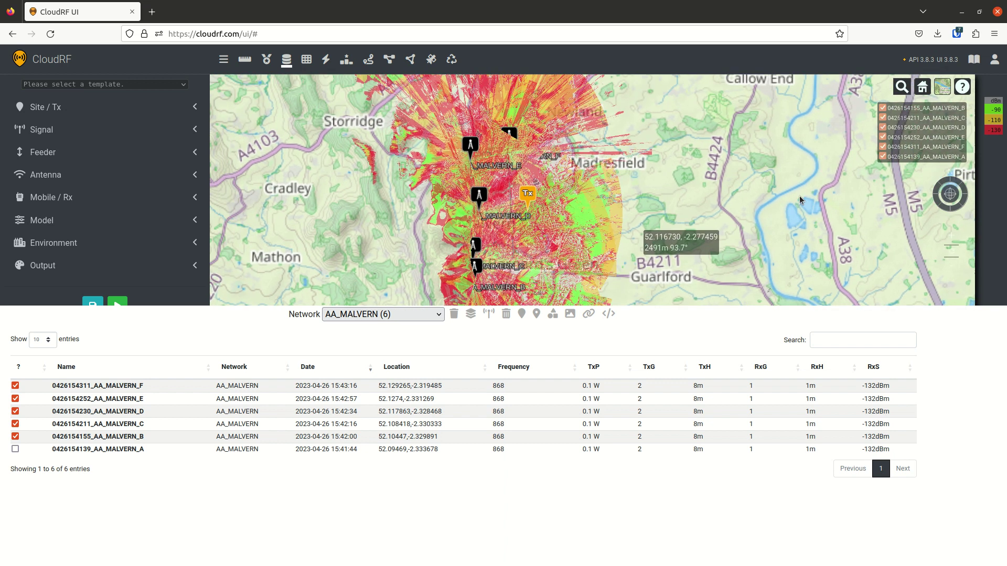
click(882, 156)
click(882, 146)
click(883, 138)
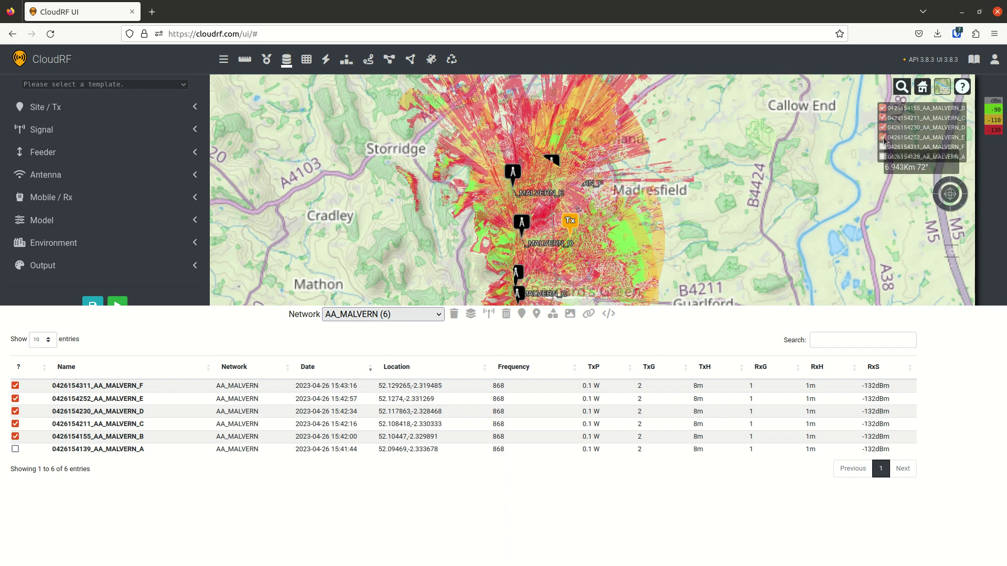
click(883, 127)
click(882, 118)
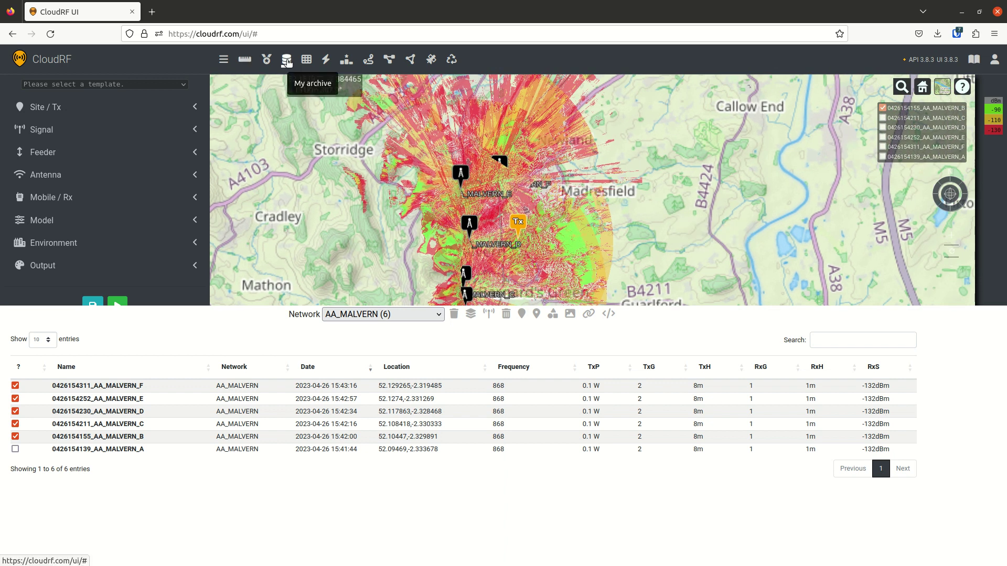
click(452, 60)
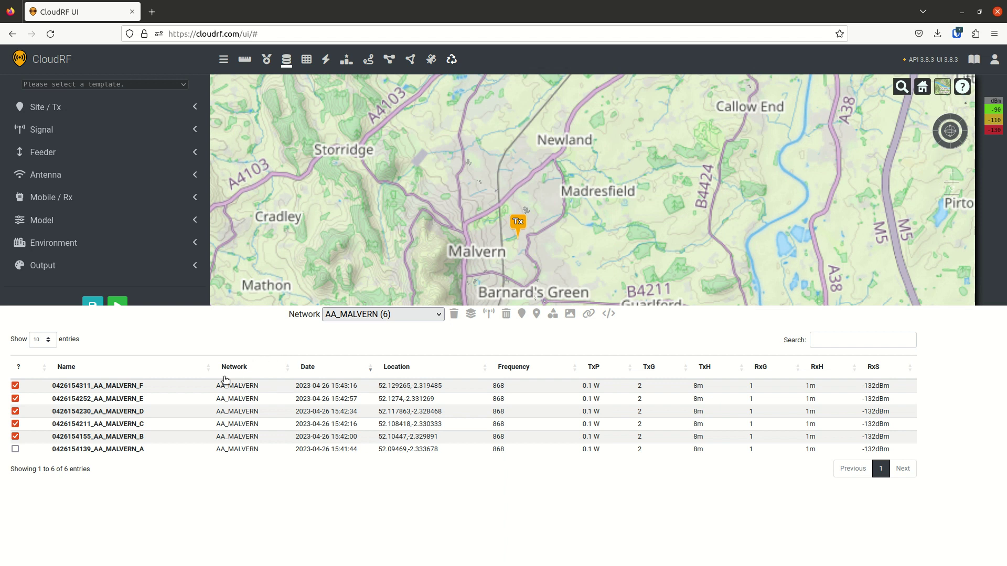
click(503, 317)
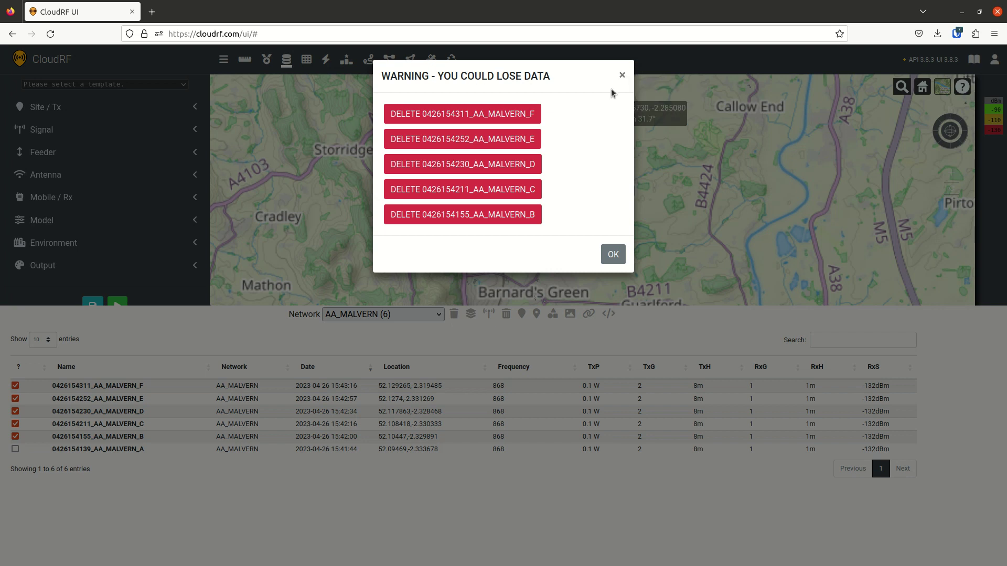
click(623, 76)
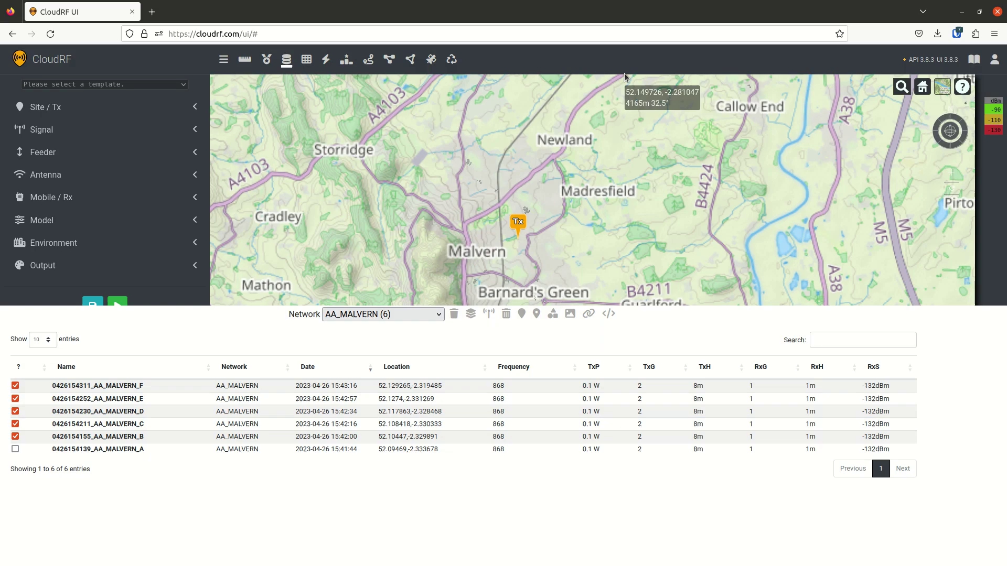
Filter the archive table by 'F', clear the filter, and close the network archive
click(536, 318)
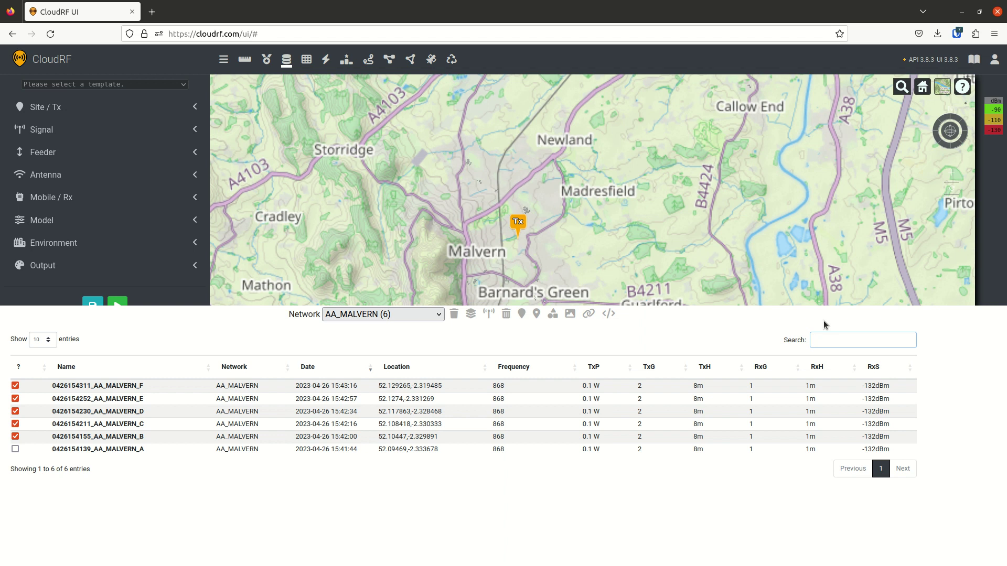
text(F)
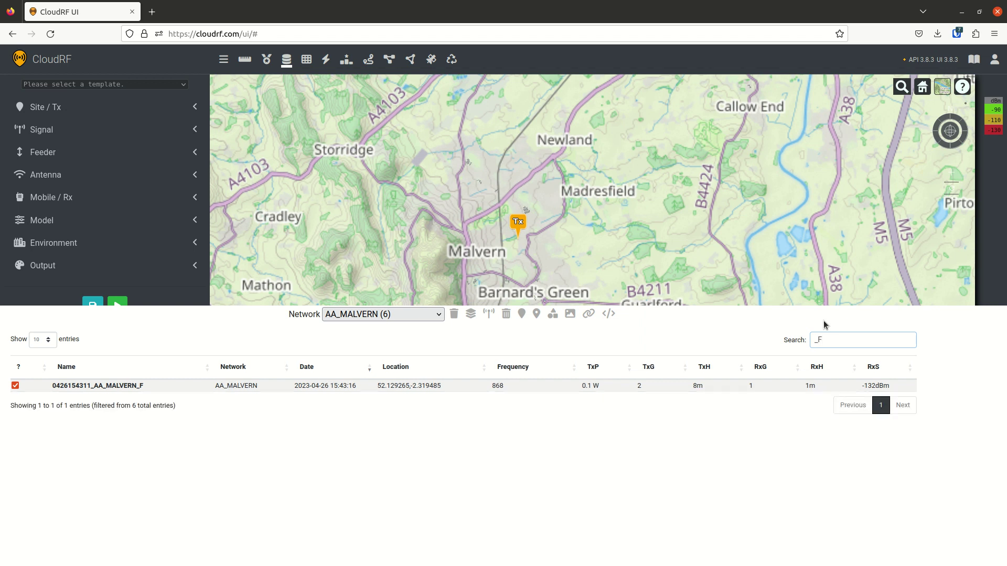
key(BackSpace)
key(BackSpace)
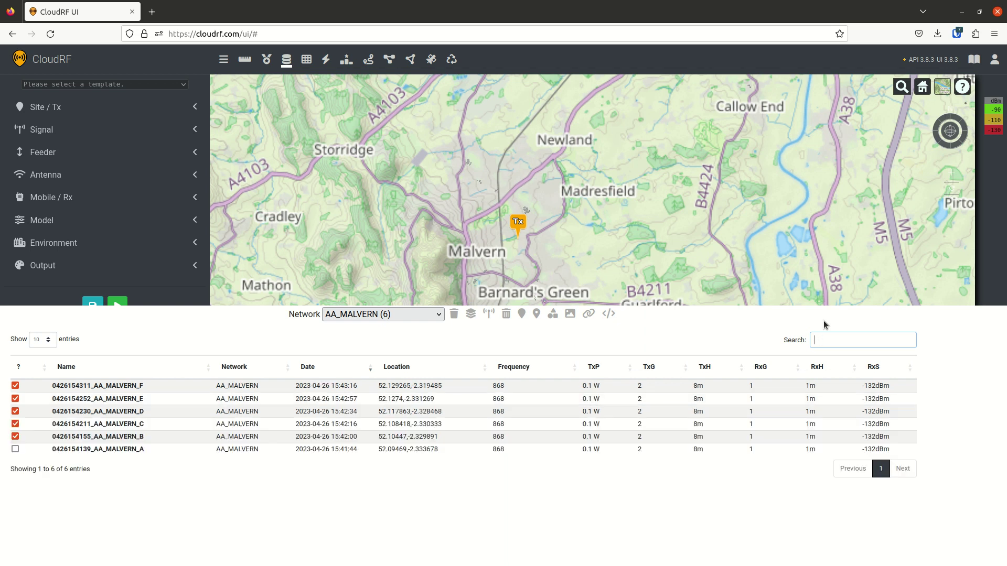
click(287, 59)
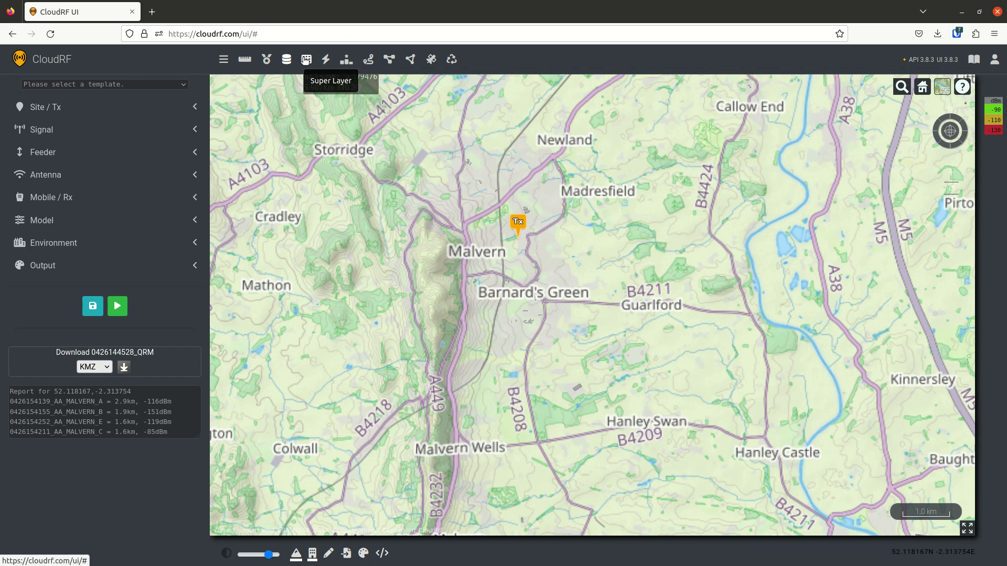
Merge the AA_MALVERN (6) network into a super layer renamed from Mesh to 'malvern'
click(306, 59)
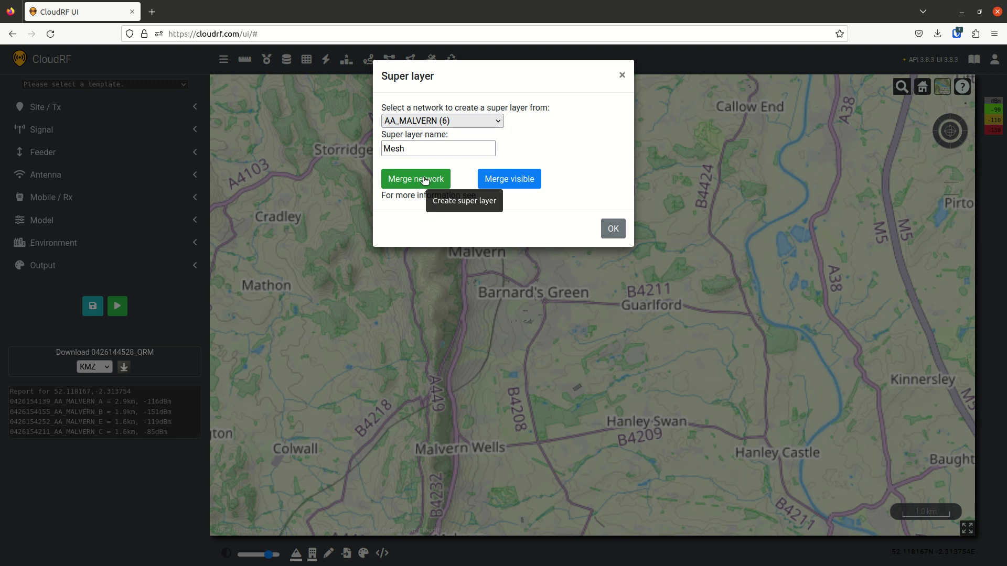
drag(416, 149, 375, 146)
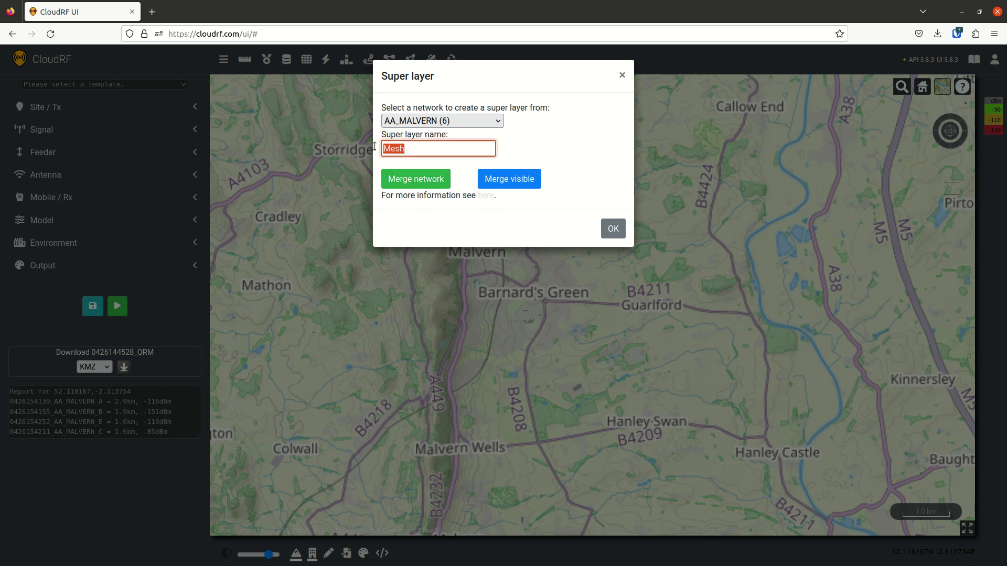
click(411, 175)
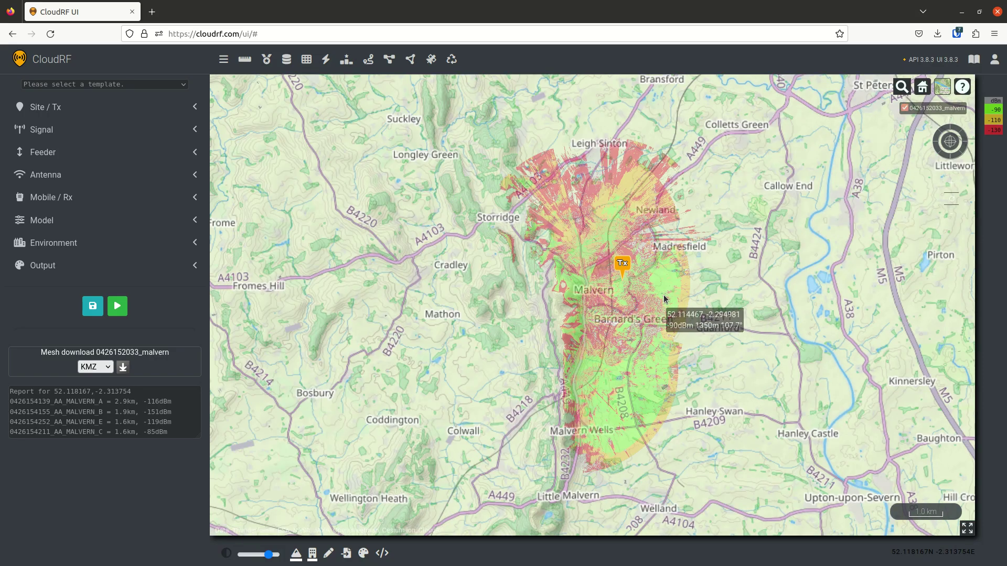
Zoom in and tilt the map into 3-D, toggling the malvern coverage off and back on
scroll(643, 287, up, 2)
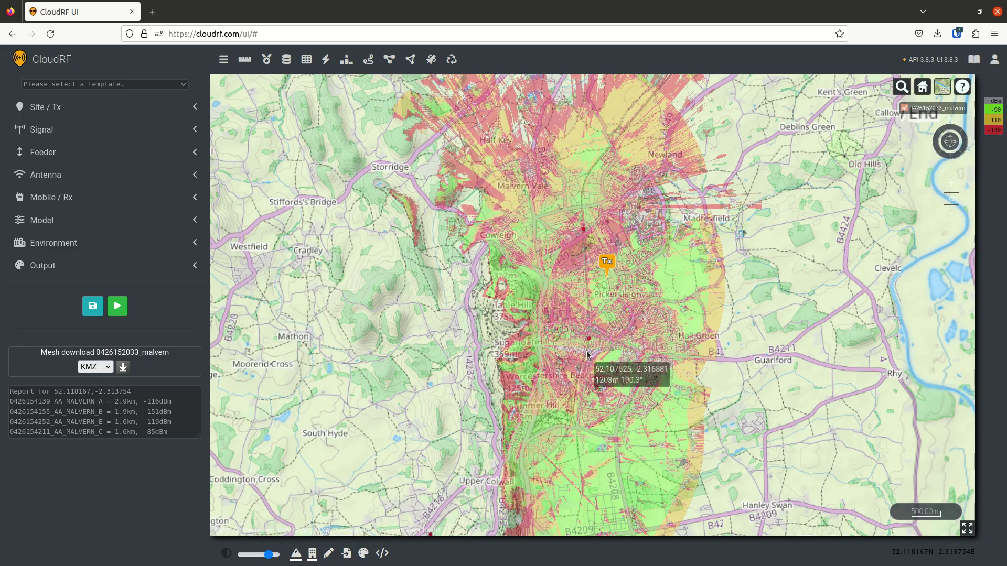
scroll(577, 367, up, 3)
drag(540, 360, 538, 294)
click(908, 109)
click(906, 109)
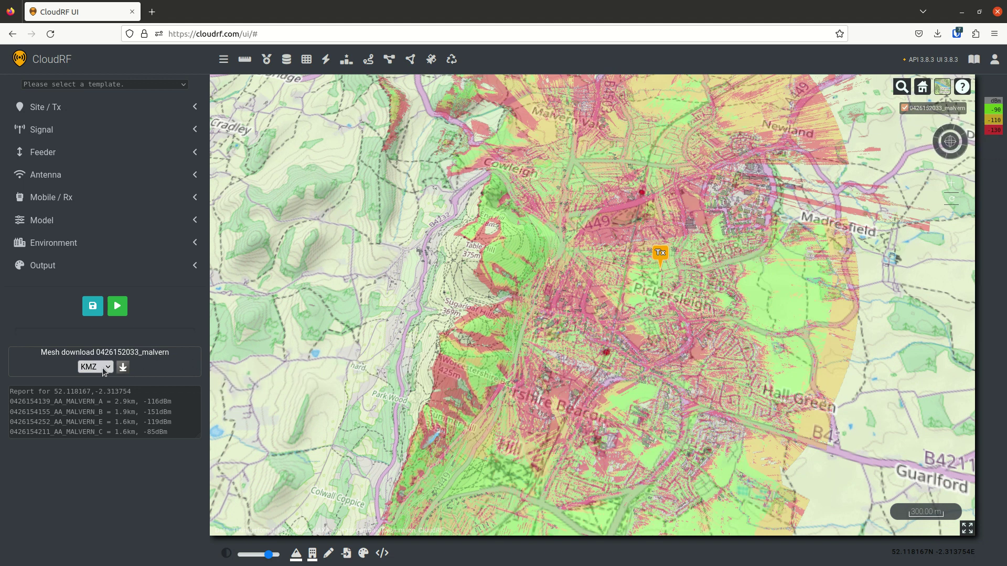
click(123, 367)
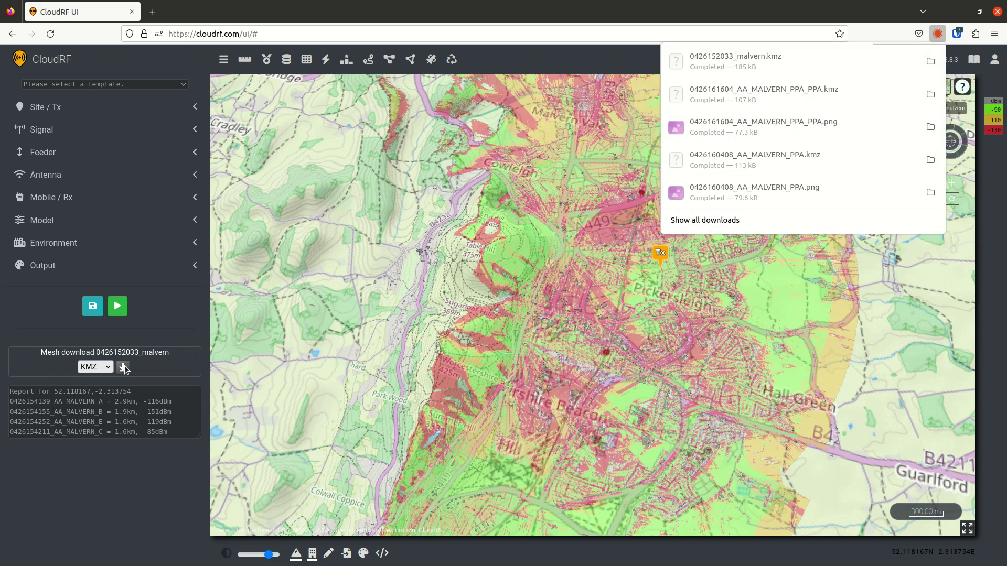
click(567, 50)
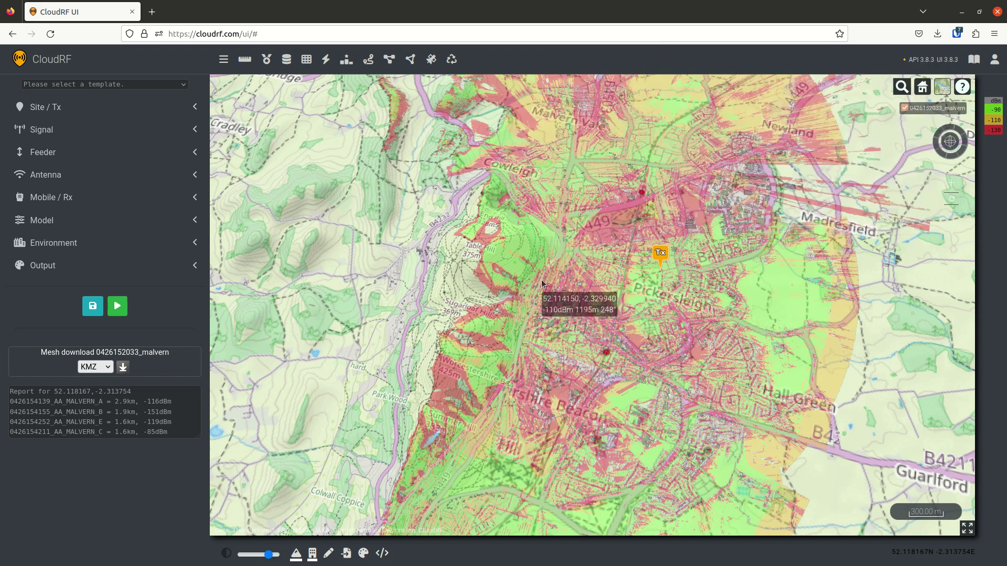
scroll(519, 272, down, 2)
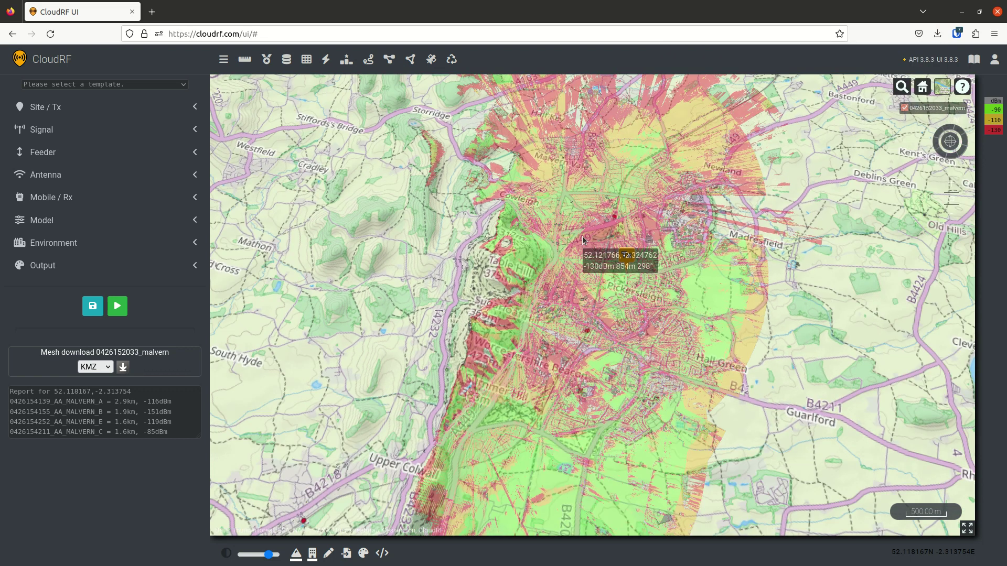
Remove the merged malvern coverage, leaving only the Tx site and markers over Malvern
click(288, 60)
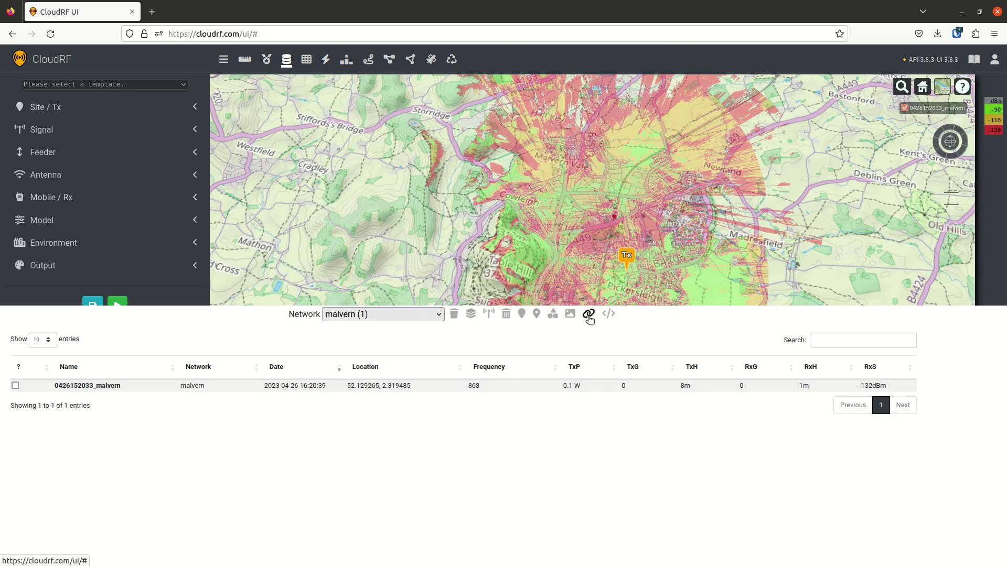
click(287, 57)
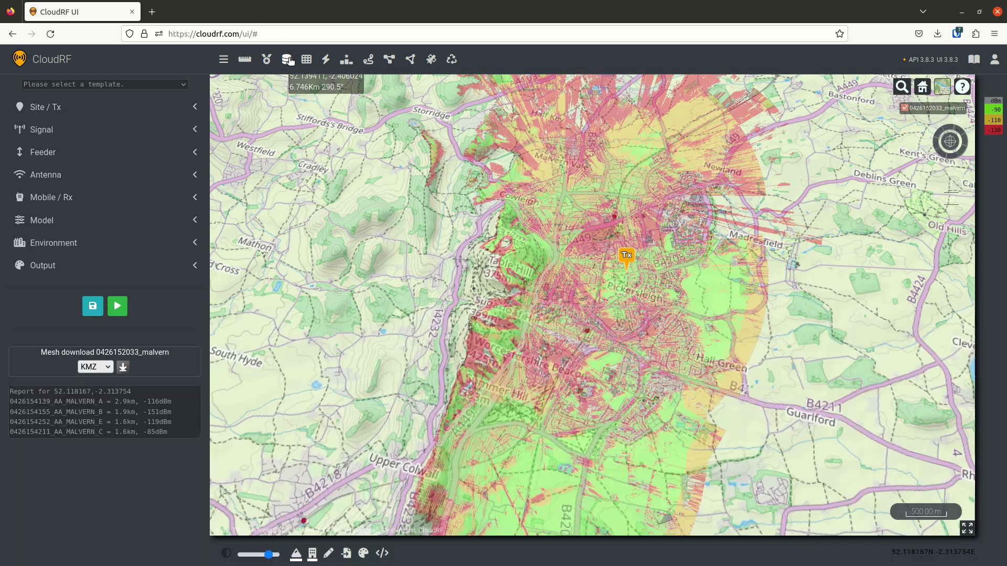
scroll(540, 306, up, 2)
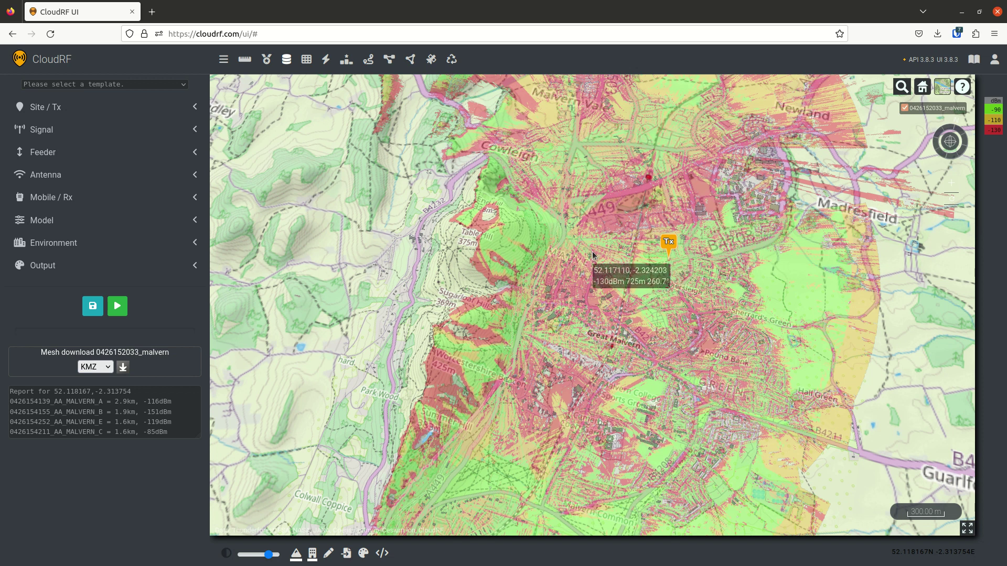
scroll(606, 297, up, 2)
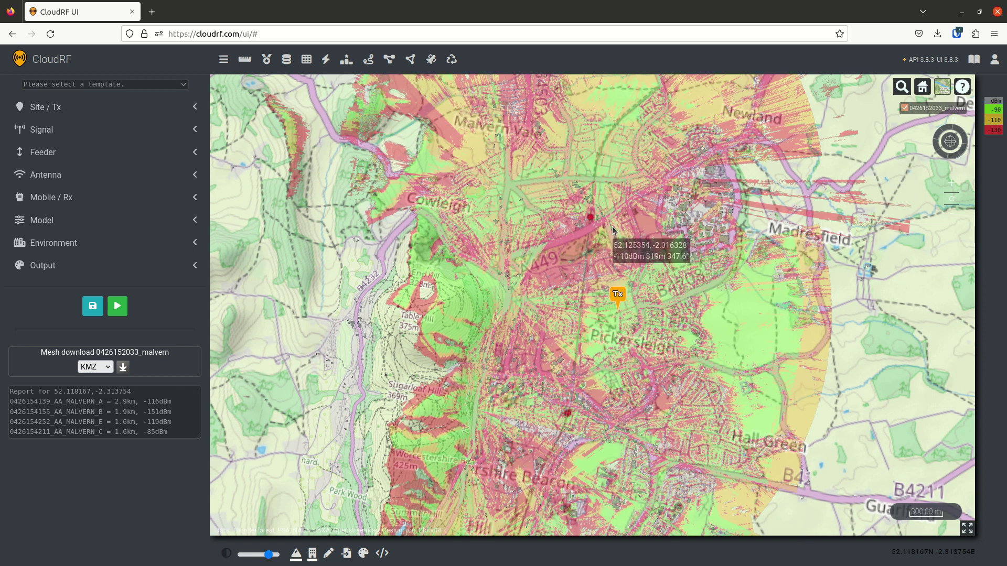
scroll(597, 252, up, 3)
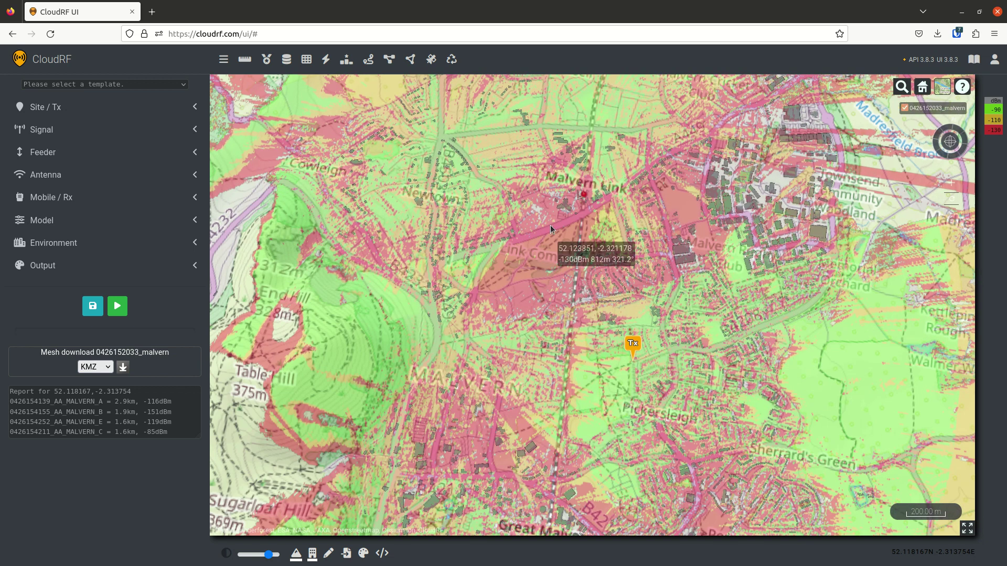
scroll(601, 351, down, 4)
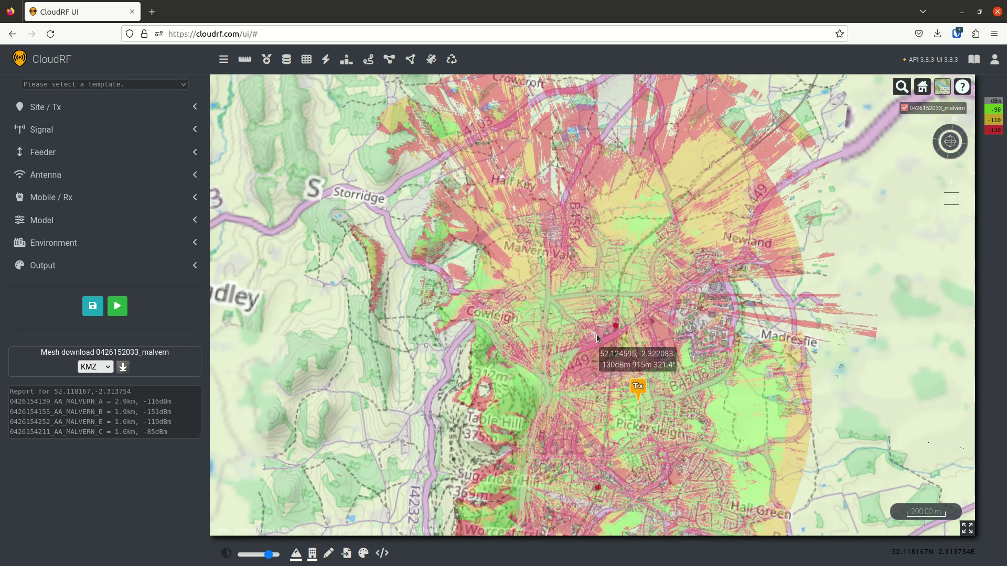
click(454, 62)
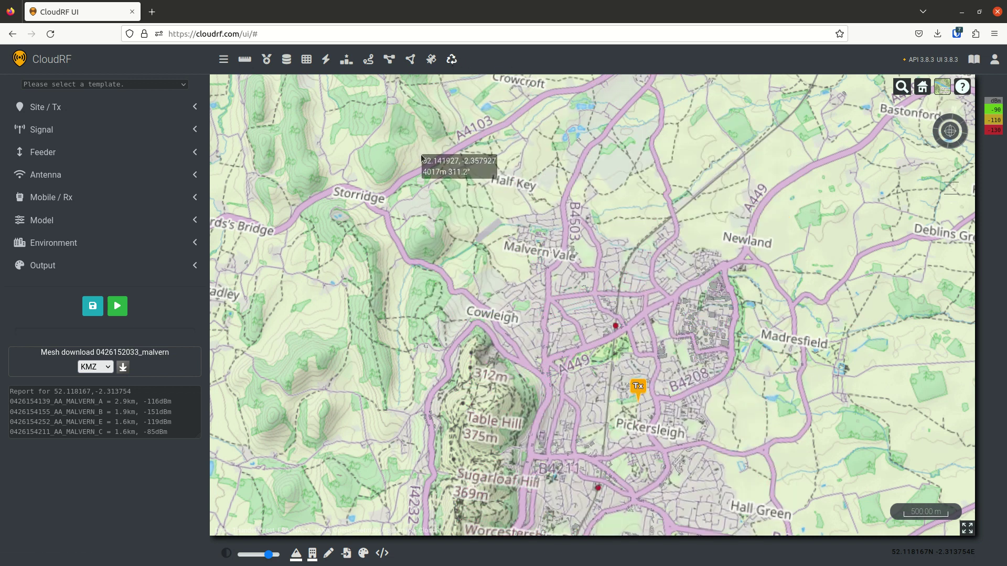
Run an interference analysis on AA_MALVERN (6) into a super layer named QRM
click(325, 61)
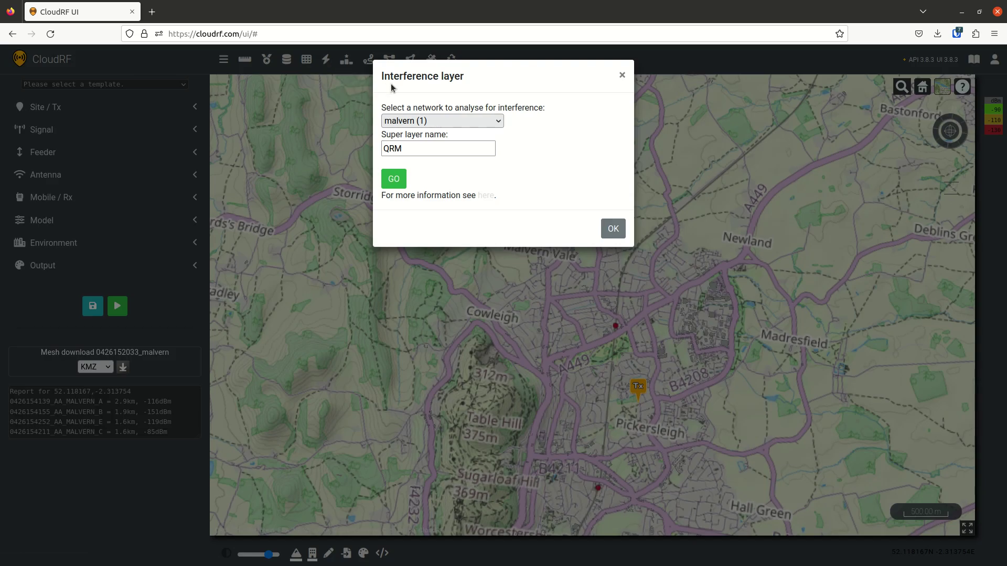
click(453, 123)
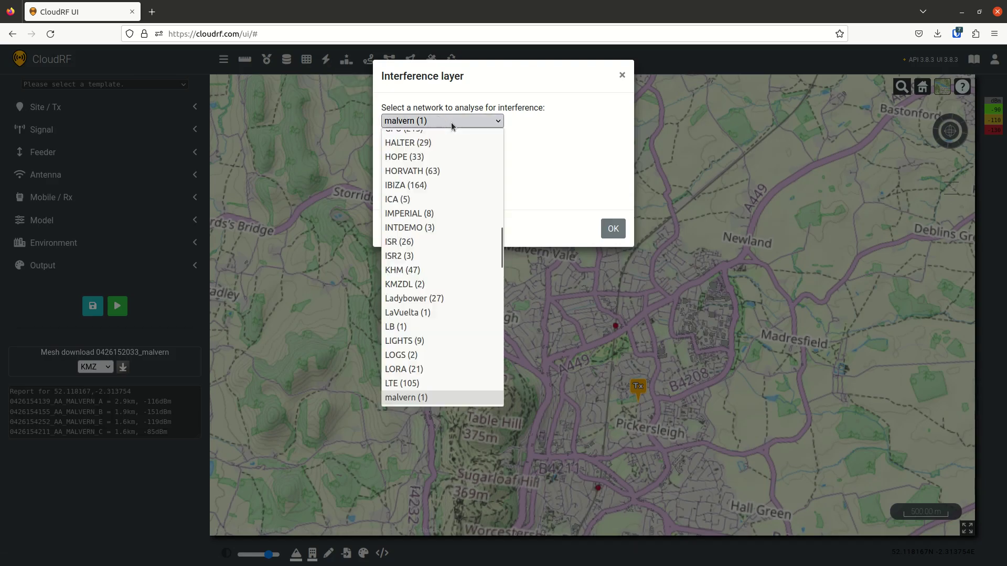
click(453, 124)
click(451, 123)
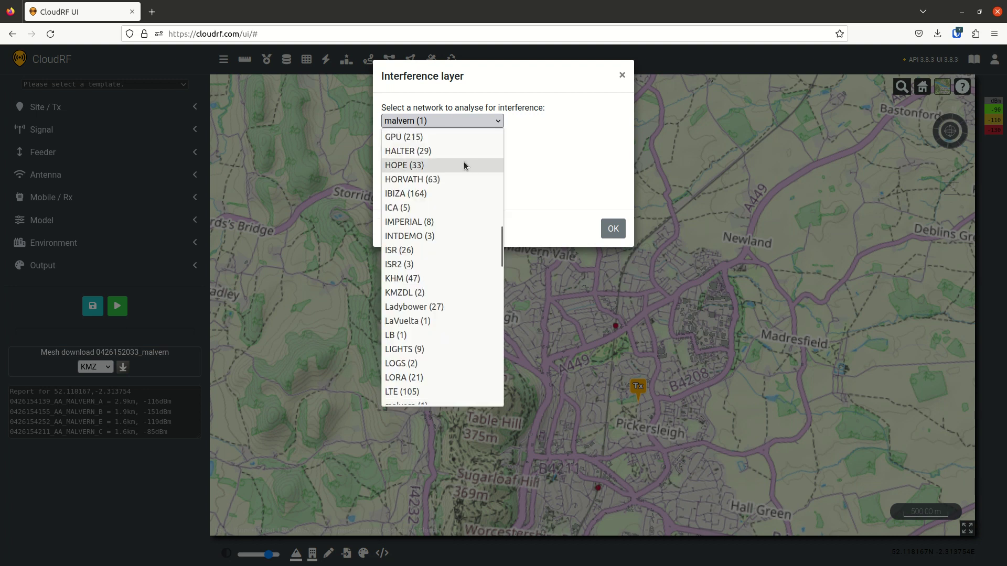
scroll(465, 164, up, 5)
click(445, 252)
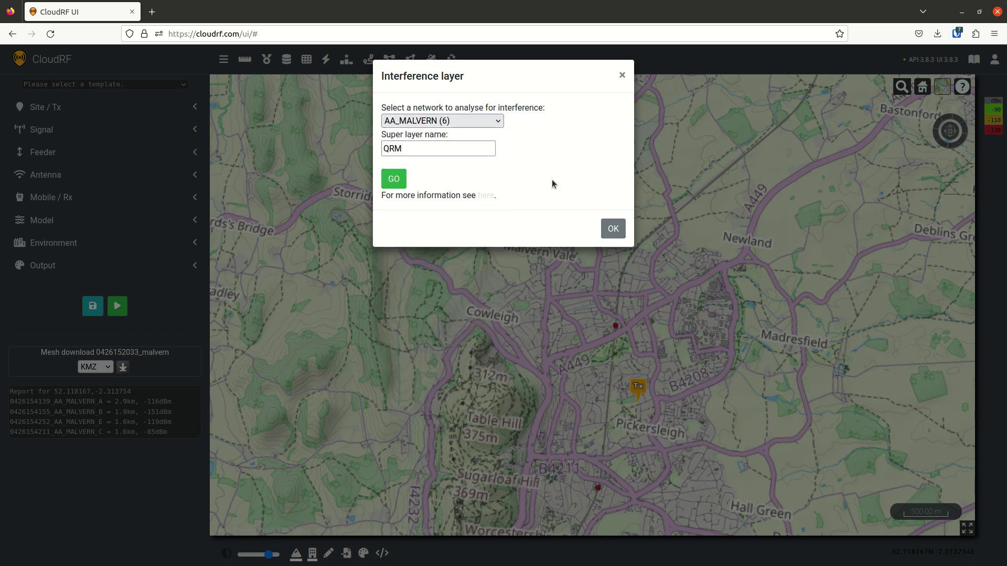
click(399, 182)
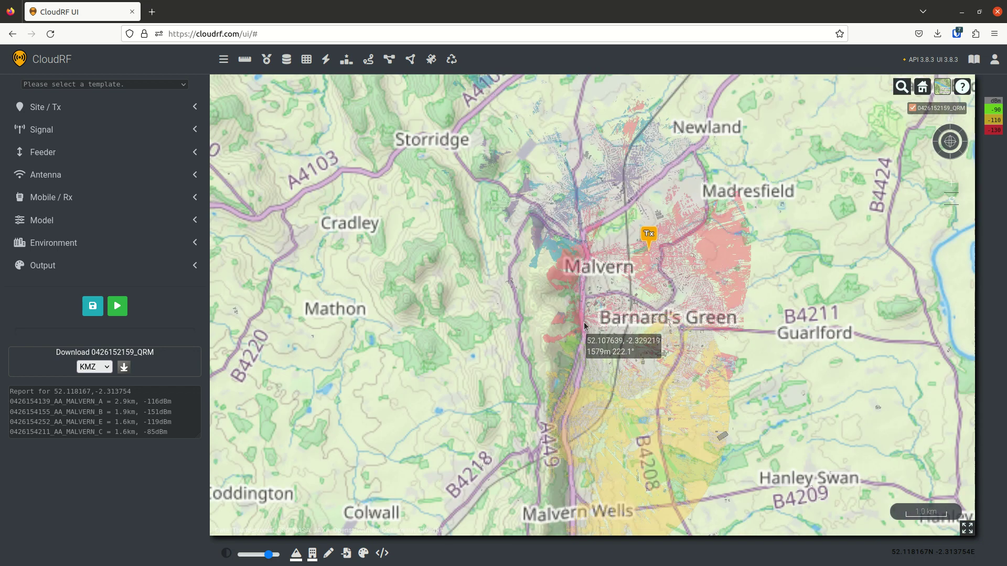
Zoom into the QRM interference colours around North Malvern
scroll(584, 325, up, 3)
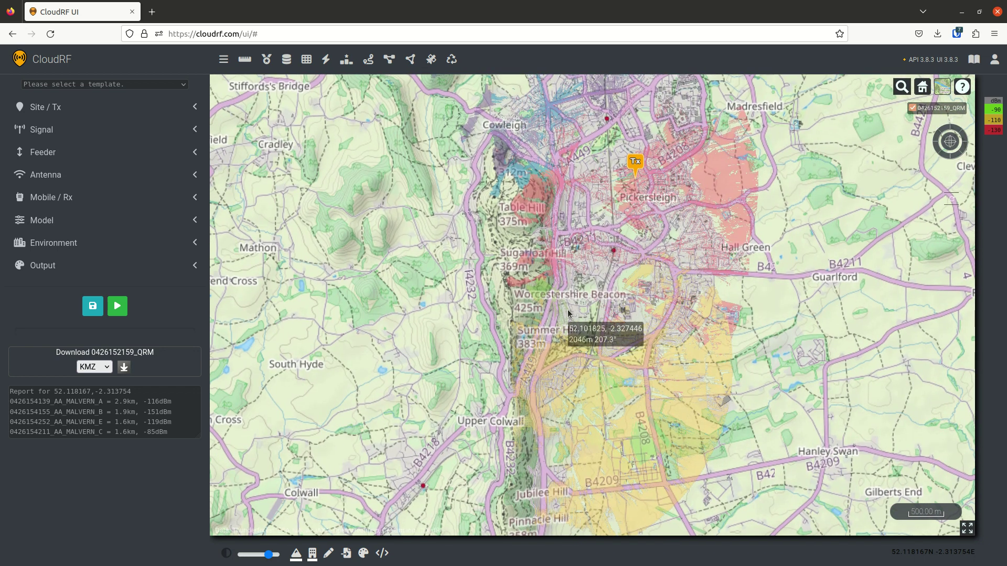
drag(554, 133, 475, 260)
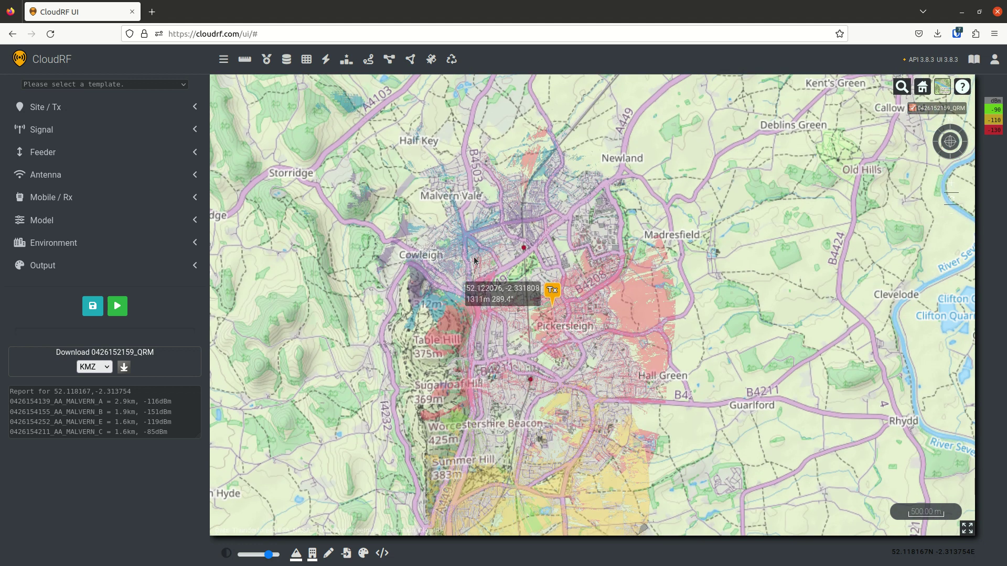
scroll(467, 295, up, 3)
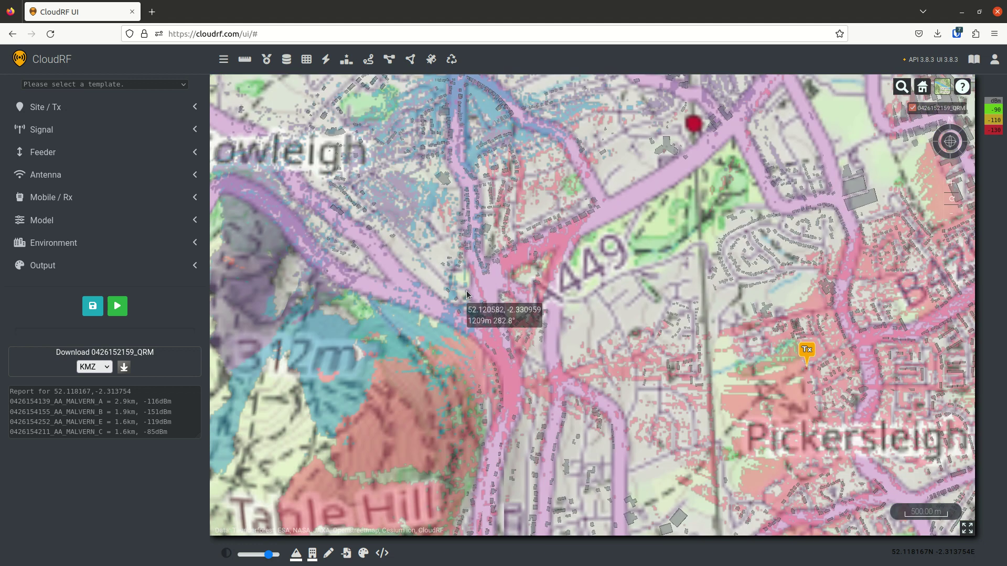
drag(461, 338, 511, 313)
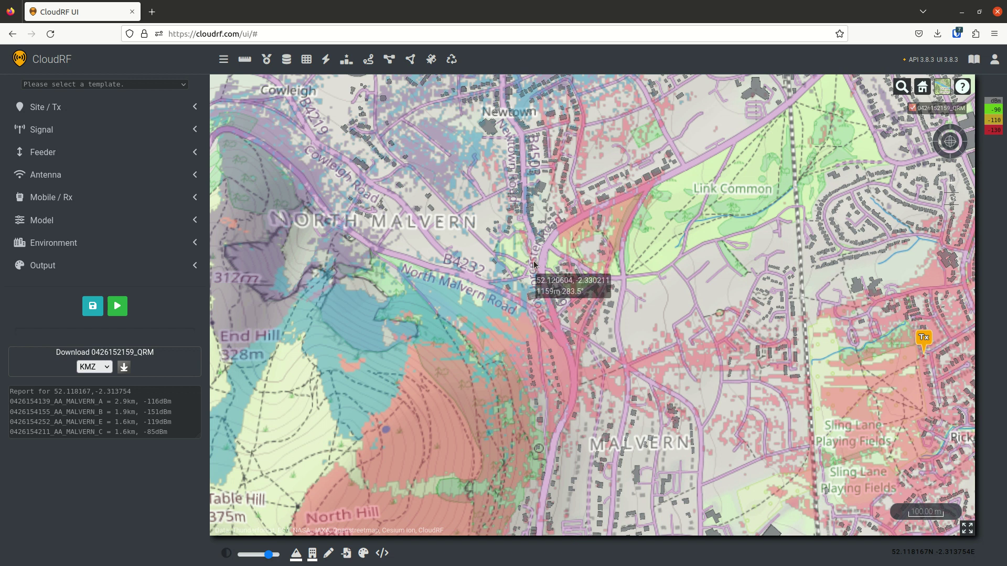
drag(513, 258, 571, 362)
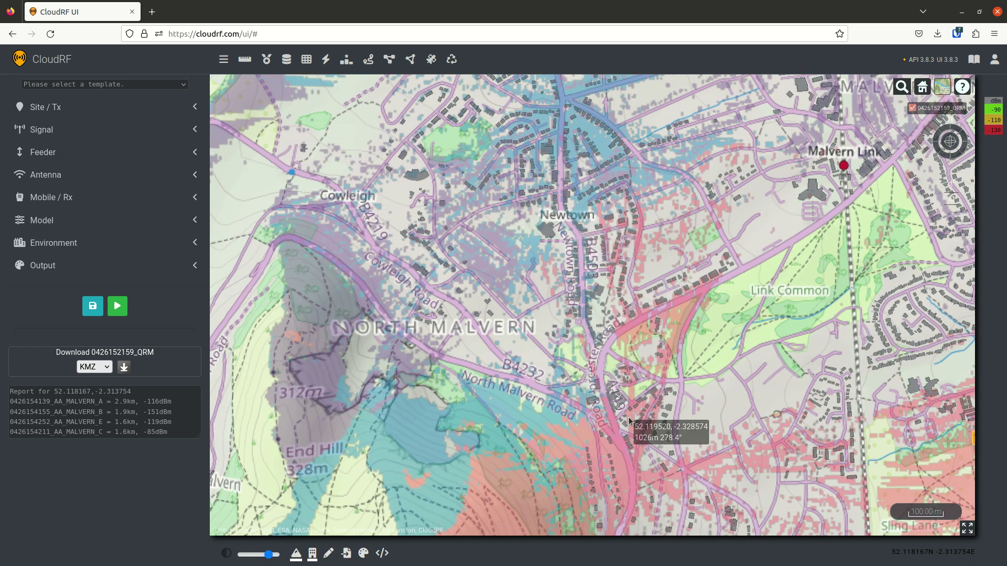
Pan south over Great Malvern to Worcestershire Golf Club, New Pool and Blackmore Wood
drag(629, 421, 640, 149)
drag(776, 341, 556, 87)
drag(549, 284, 618, 274)
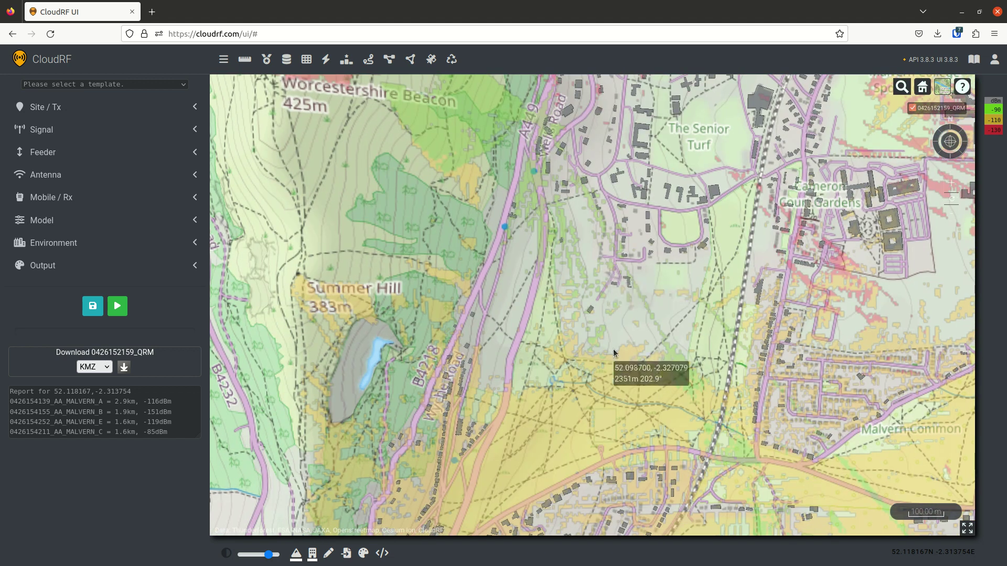
drag(615, 353, 618, 218)
scroll(629, 269, down, 3)
drag(629, 270, 575, 189)
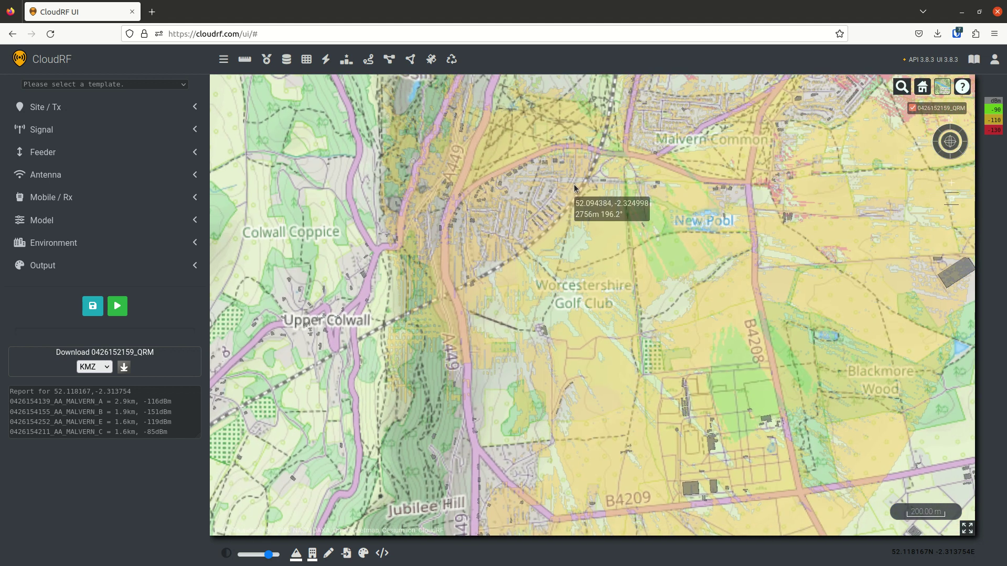
drag(744, 281, 548, 249)
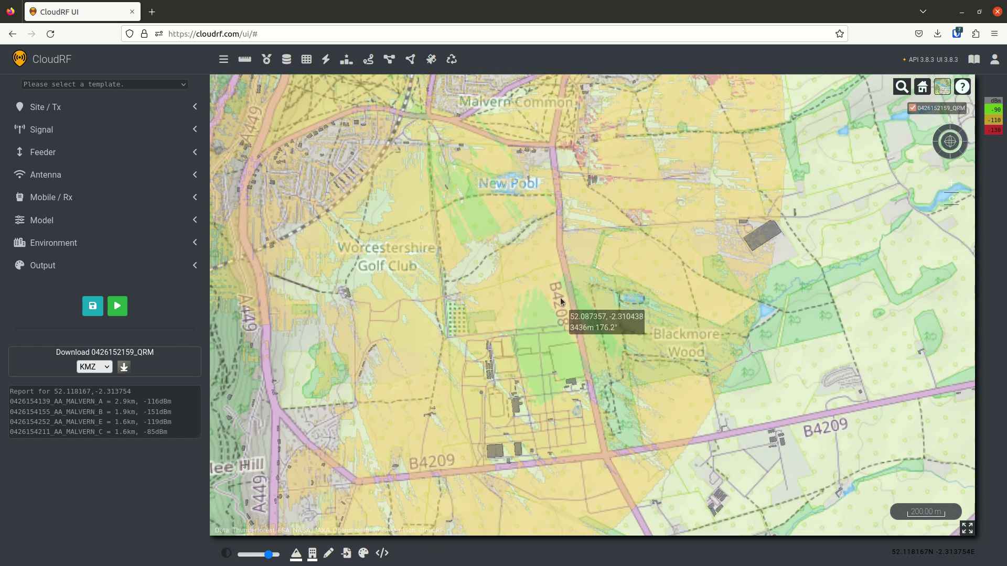
scroll(499, 249, down, 2)
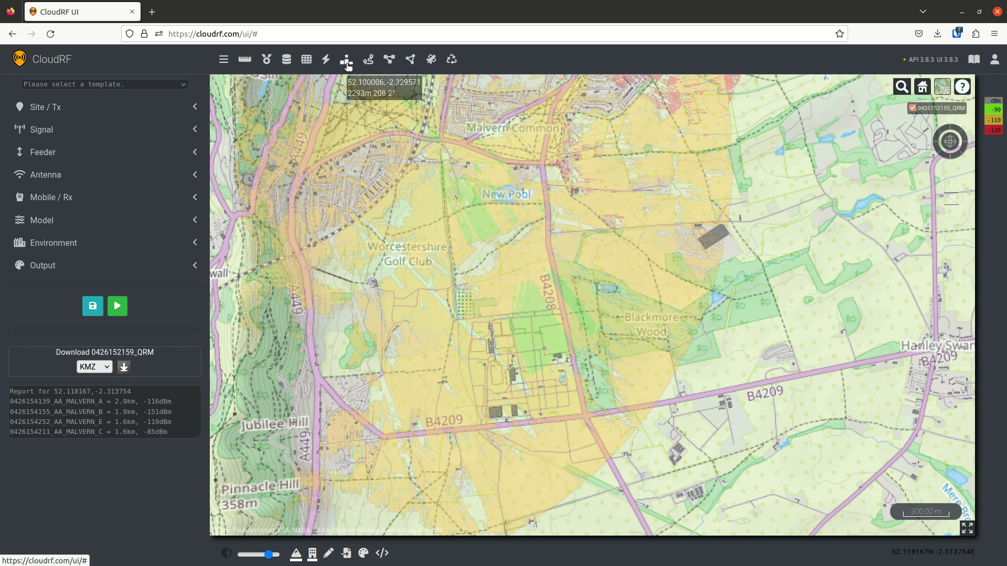
click(286, 60)
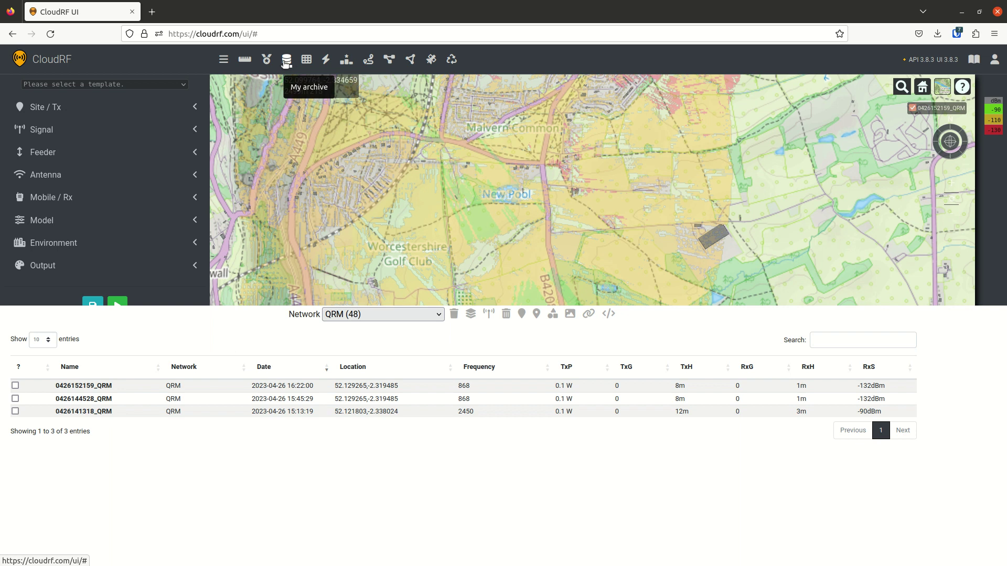
click(286, 62)
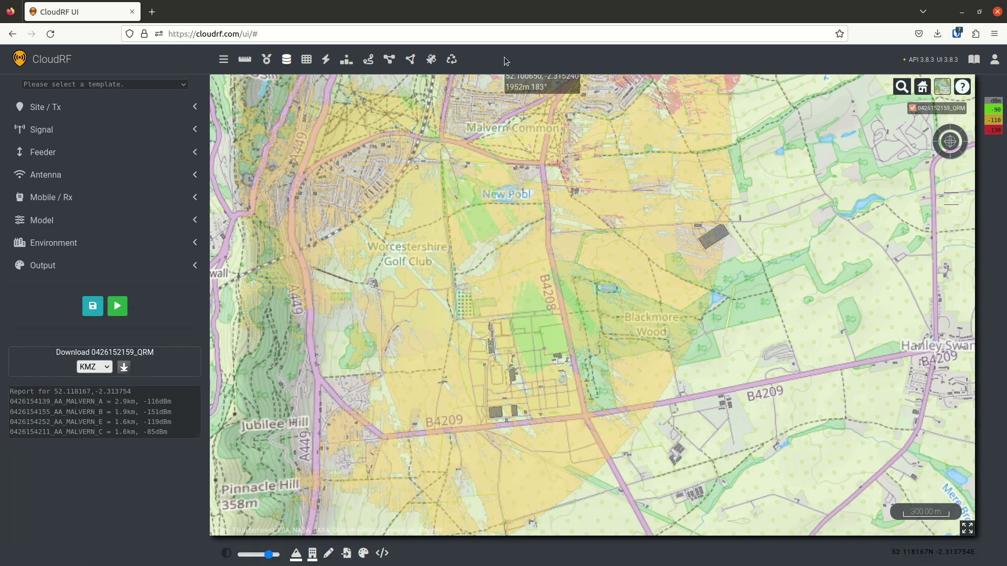